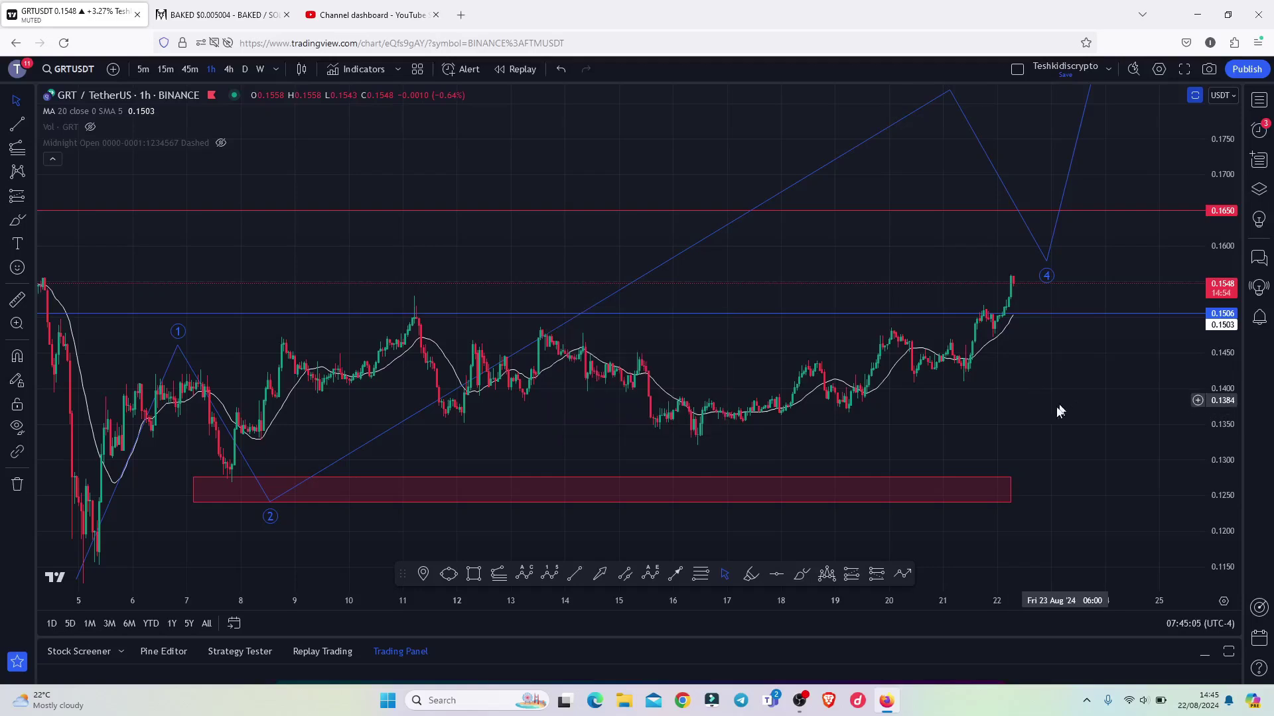
Brush-sketch a circle and a rising path at the latest candles, then delete the sketches.
click(802, 577)
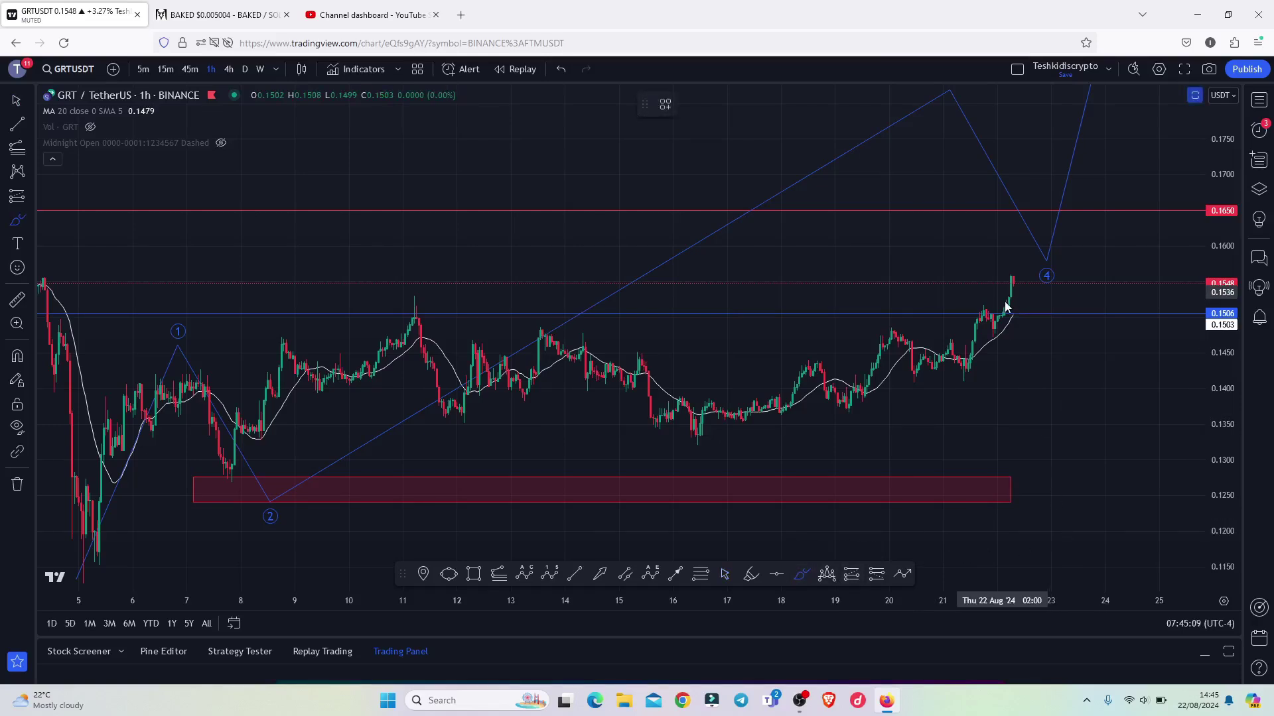
mouse_move(1011, 292)
mouse_down()
mouse_move(975, 325)
mouse_move(998, 339)
mouse_move(1034, 307)
mouse_move(1007, 295)
mouse_up()
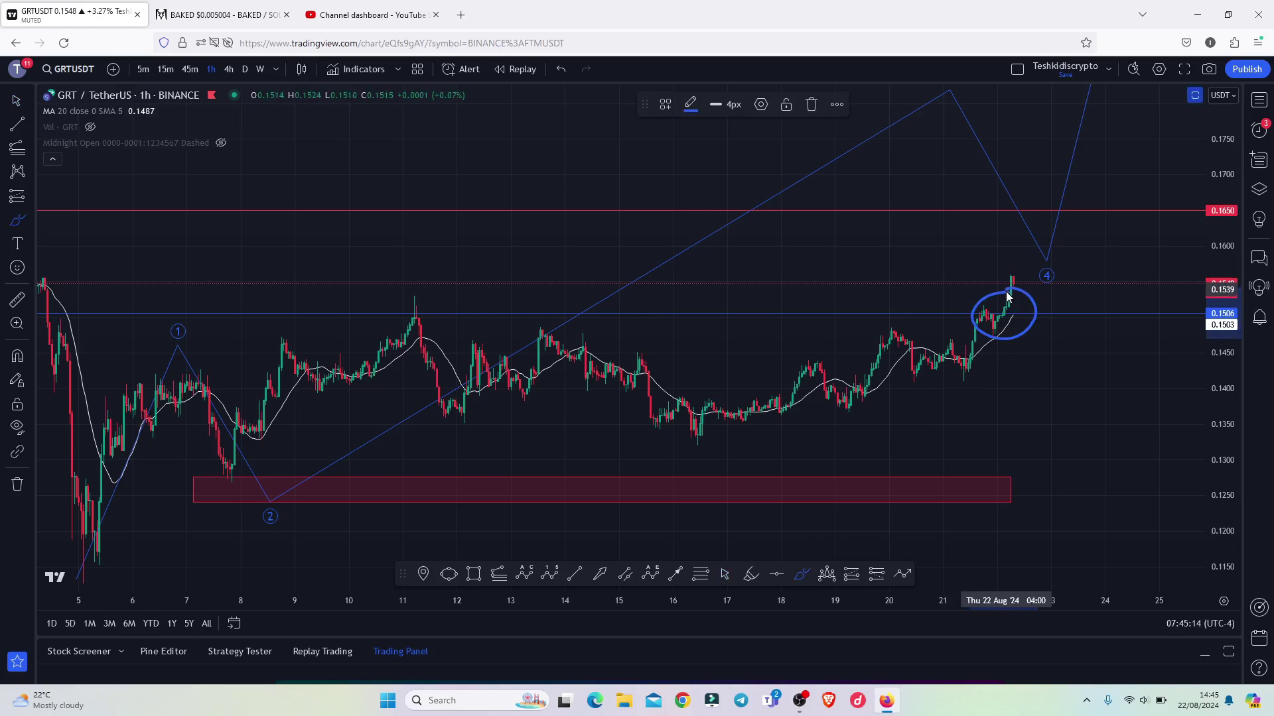
click(812, 109)
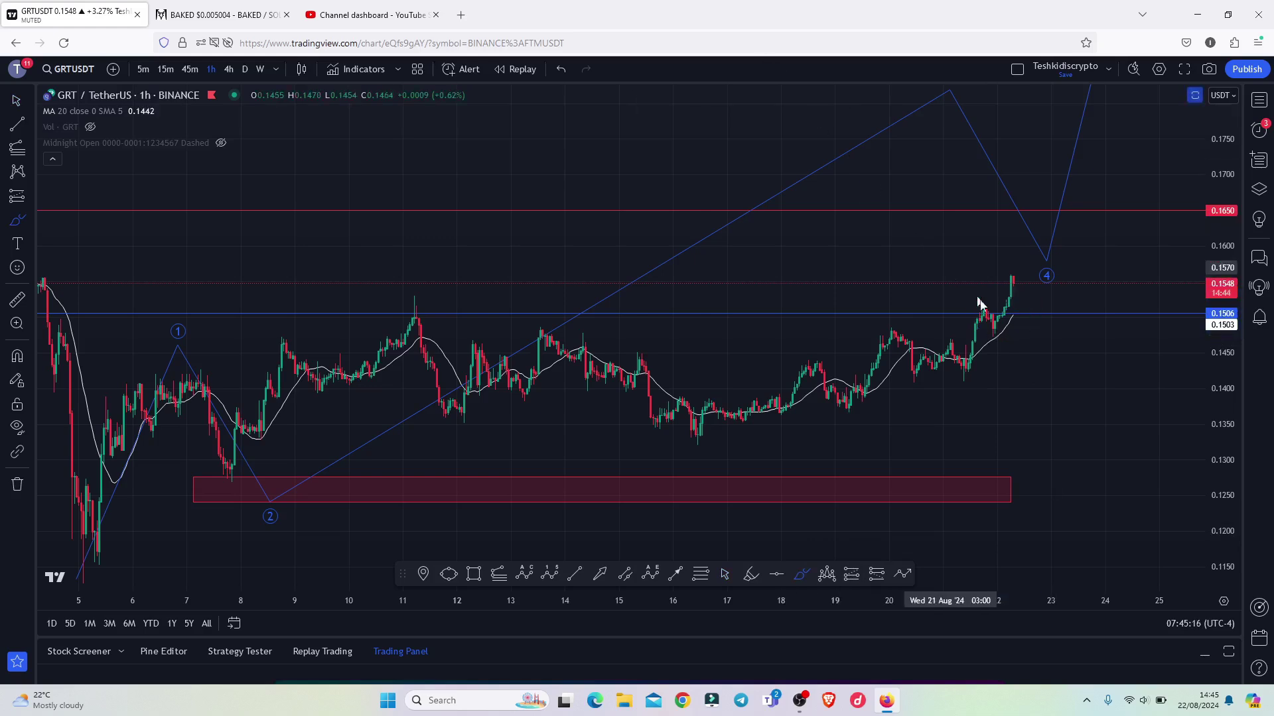
mouse_move(1019, 307)
mouse_down()
mouse_move(982, 317)
mouse_move(984, 352)
mouse_move(1037, 336)
mouse_move(1026, 304)
mouse_move(1009, 312)
mouse_up()
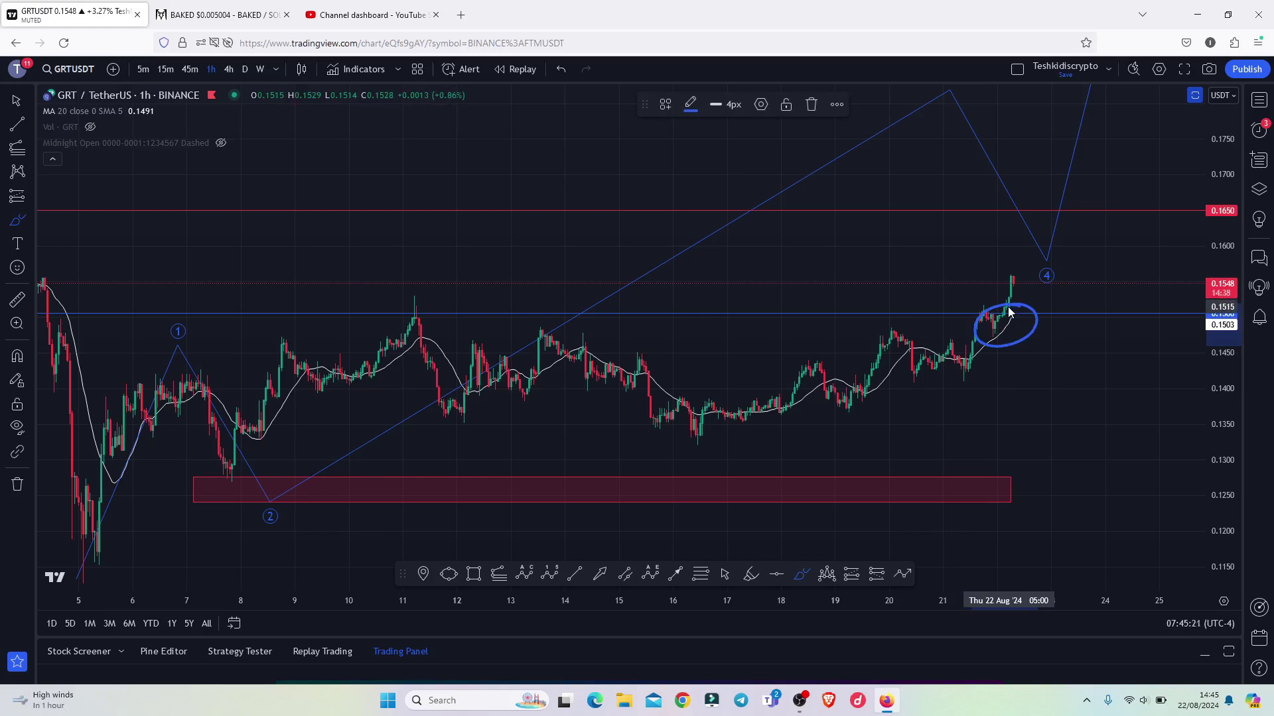
drag(1009, 312, 1053, 158)
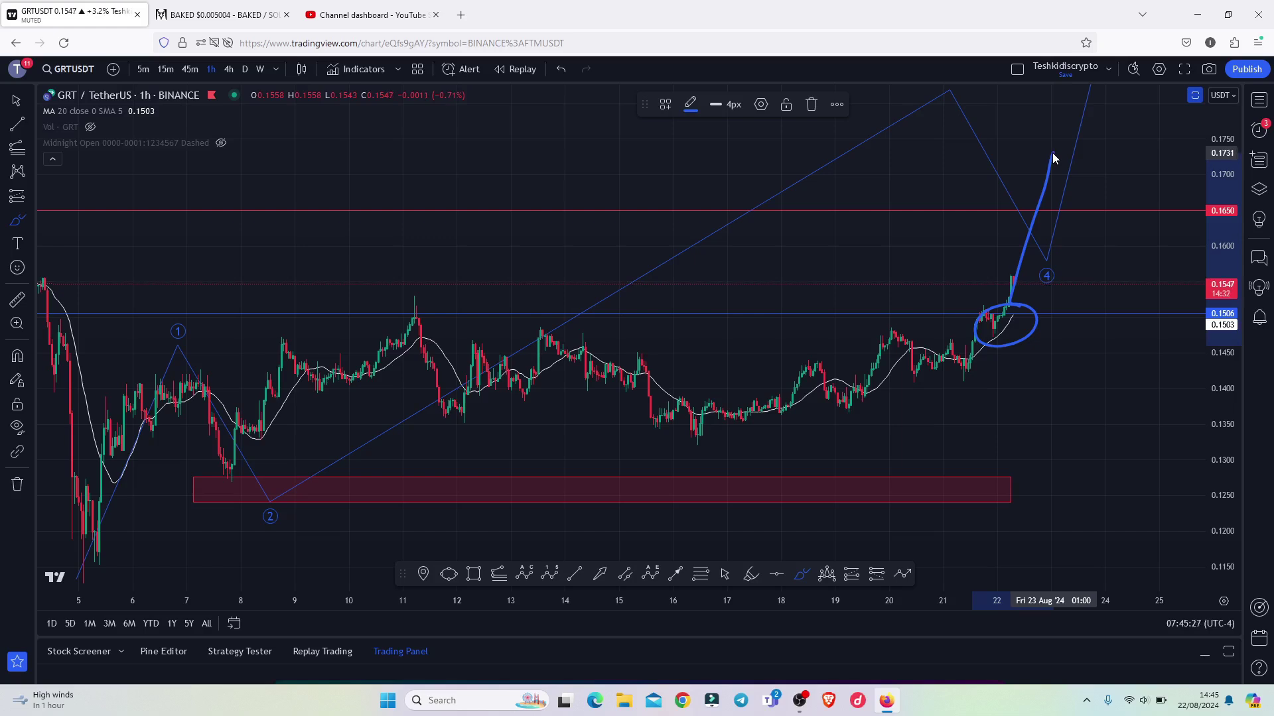
mouse_move(1054, 158)
mouse_down()
mouse_move(1077, 212)
mouse_move(1115, 134)
mouse_up()
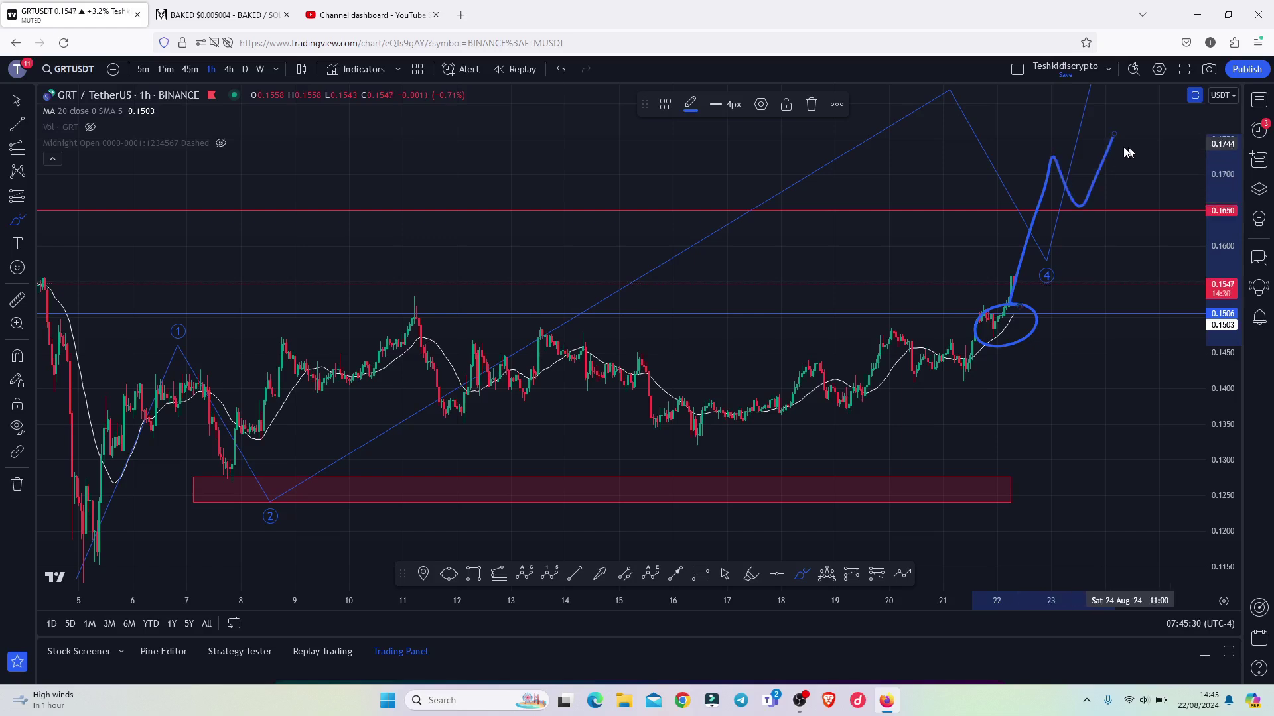
click(810, 106)
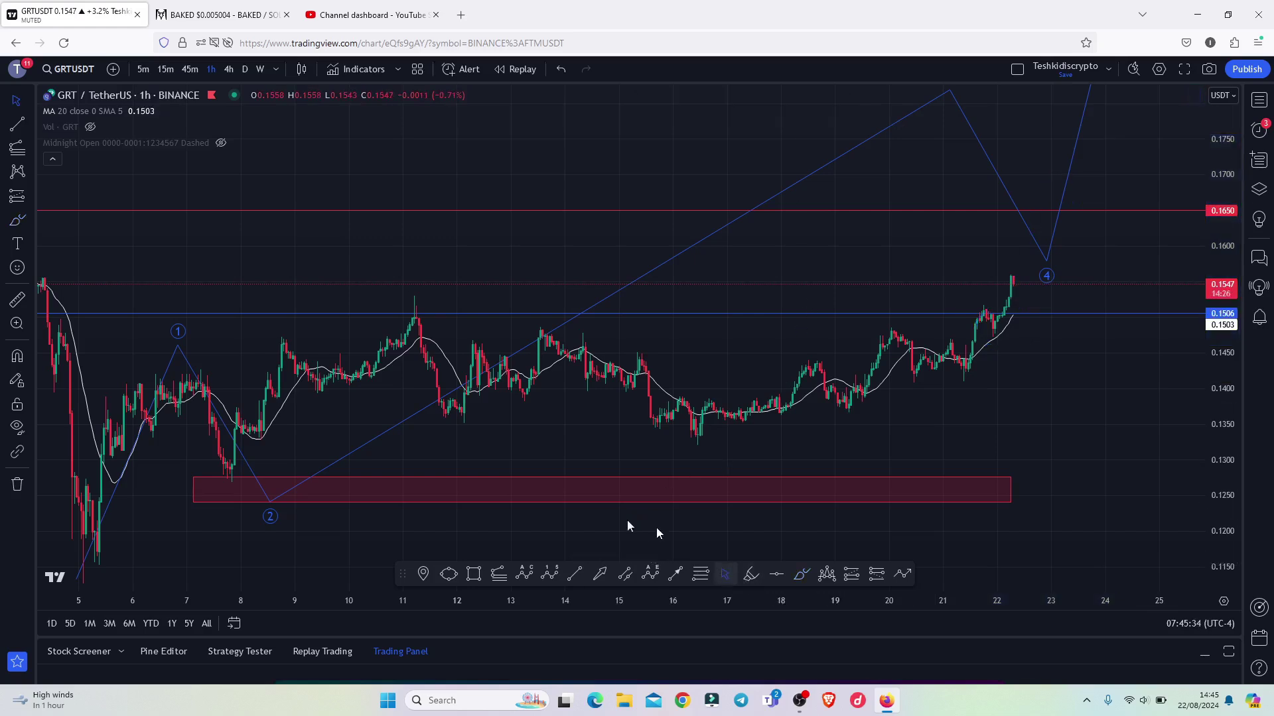
Bring the early-August lows into view with a compressed price scale.
drag(515, 535, 880, 479)
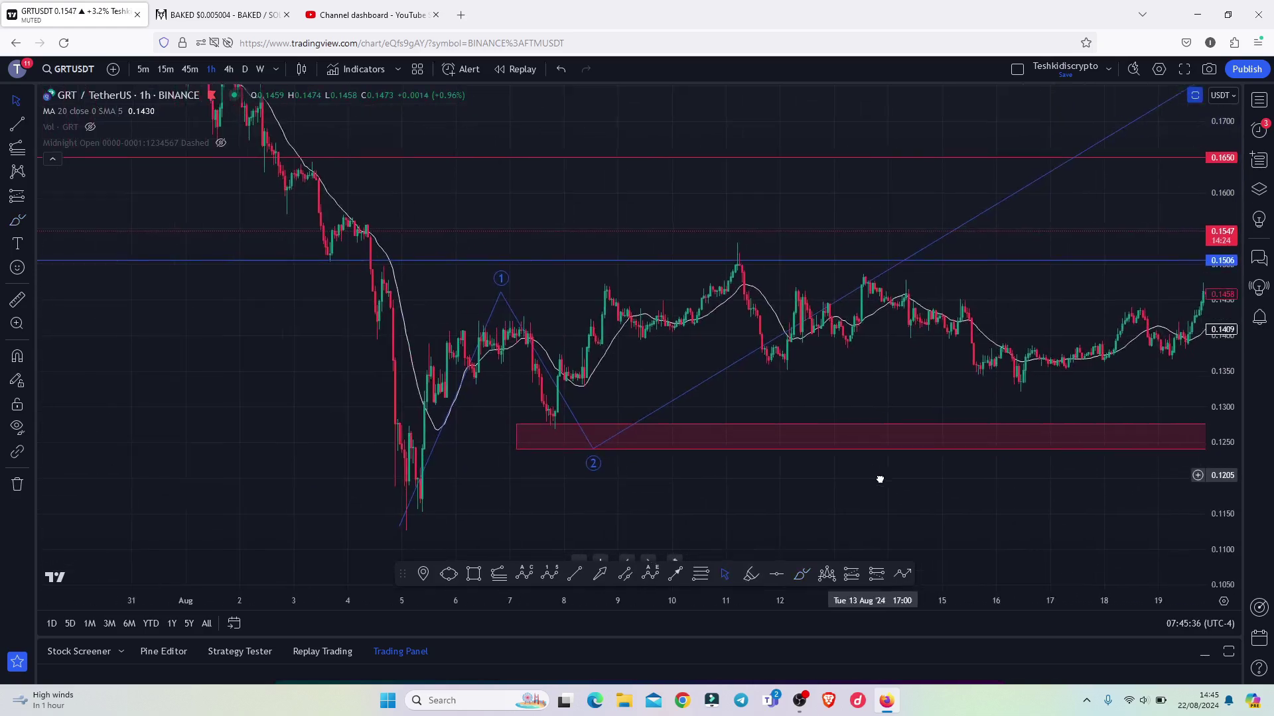
scroll(720, 478, up, 2)
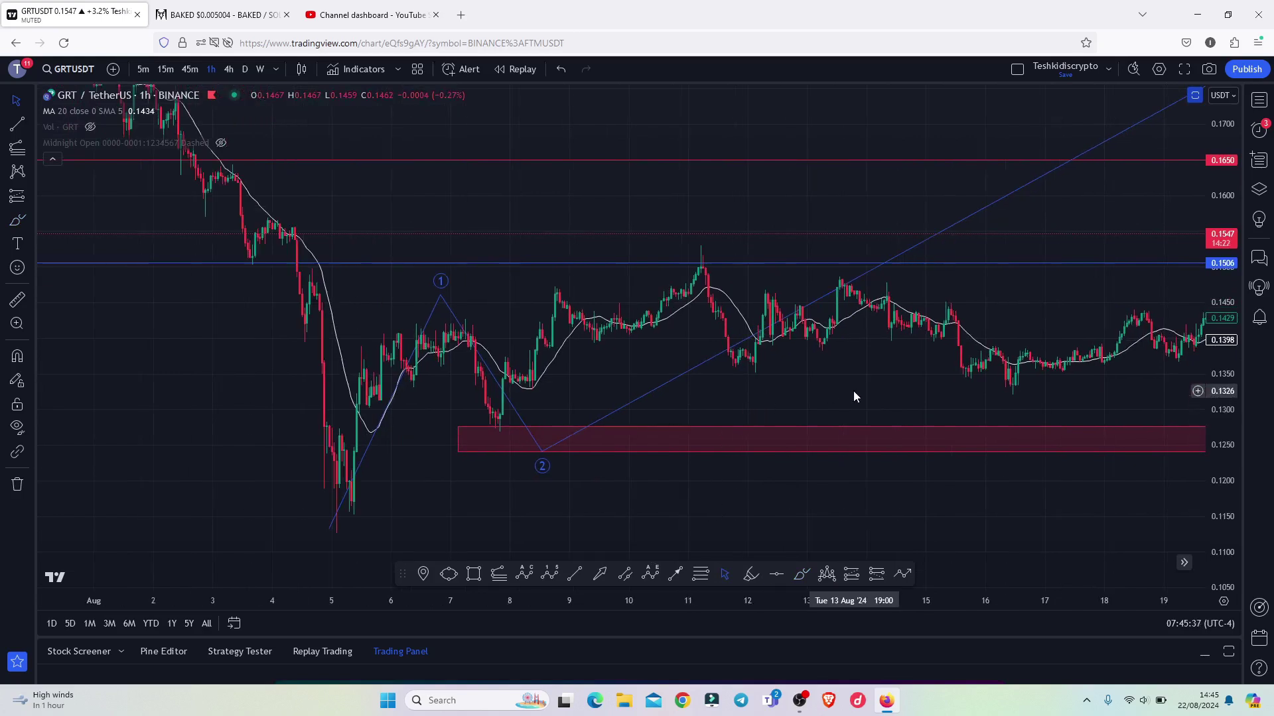
drag(853, 397, 896, 380)
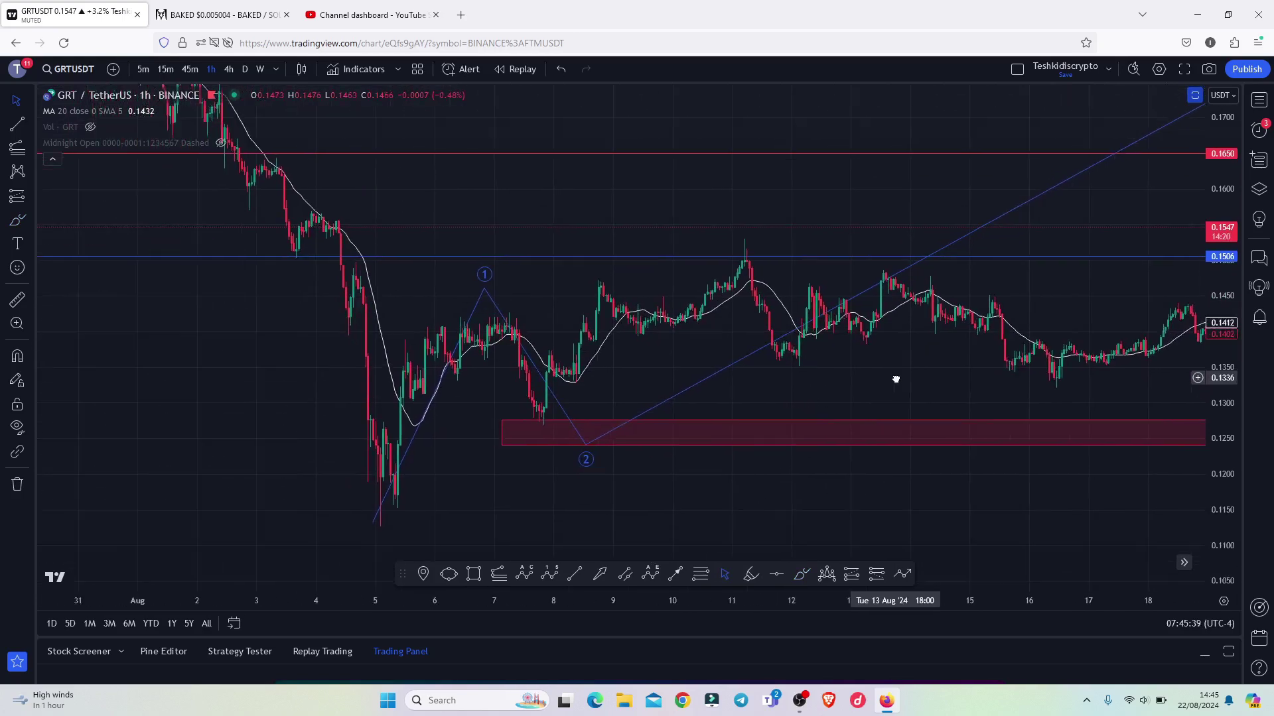
drag(1215, 241, 1217, 265)
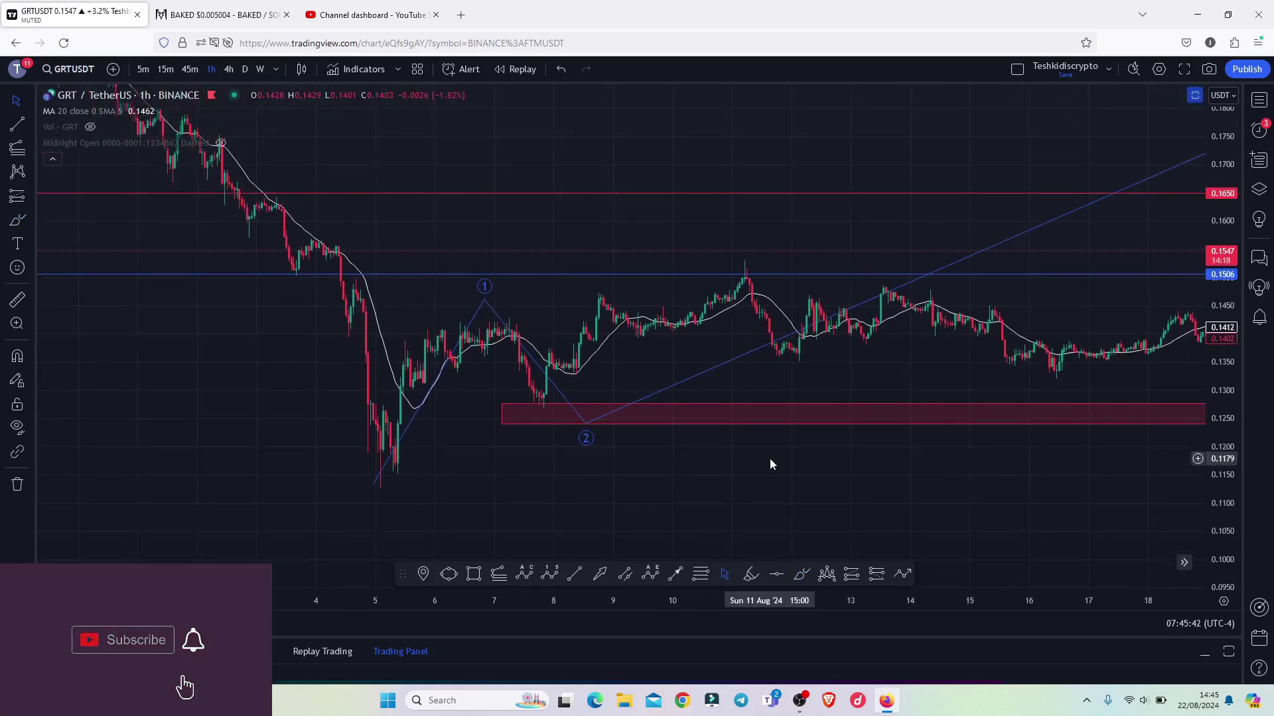
Circle the early-August low and the wave 1 marker with the Brush, then undo both.
click(803, 575)
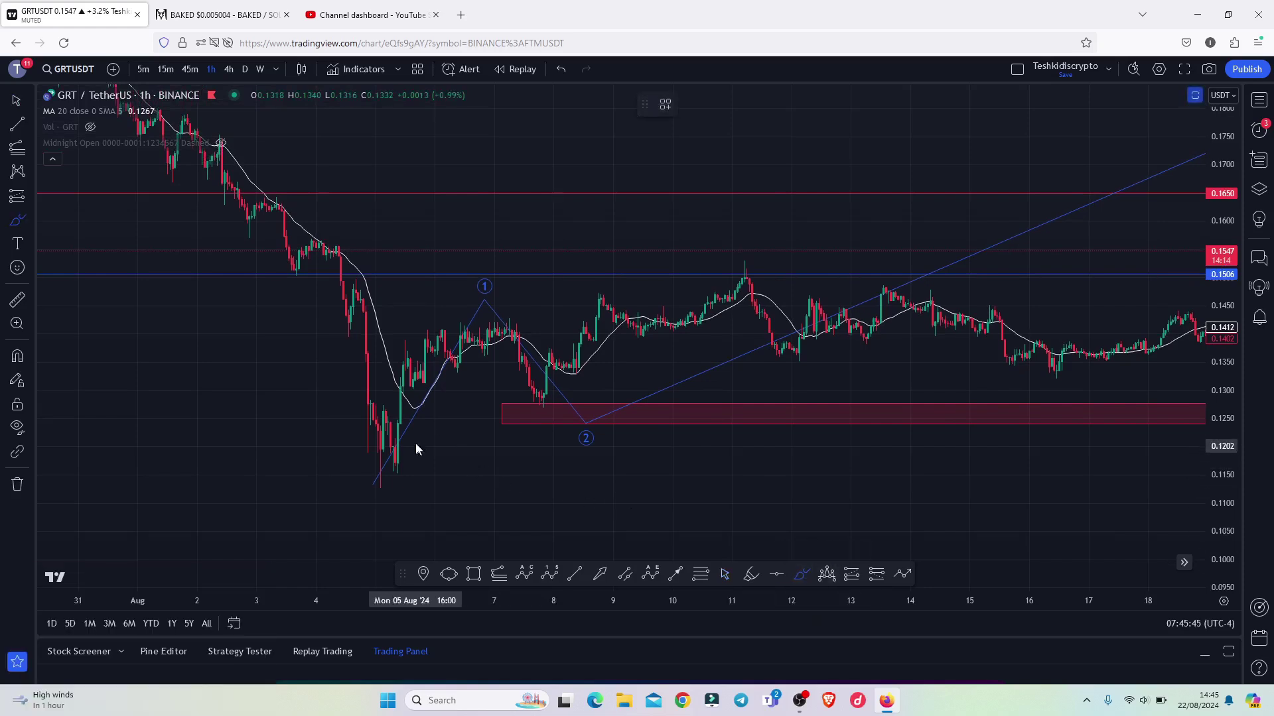
mouse_move(403, 421)
mouse_down()
mouse_move(324, 463)
mouse_move(426, 515)
mouse_move(447, 438)
mouse_move(400, 422)
mouse_up()
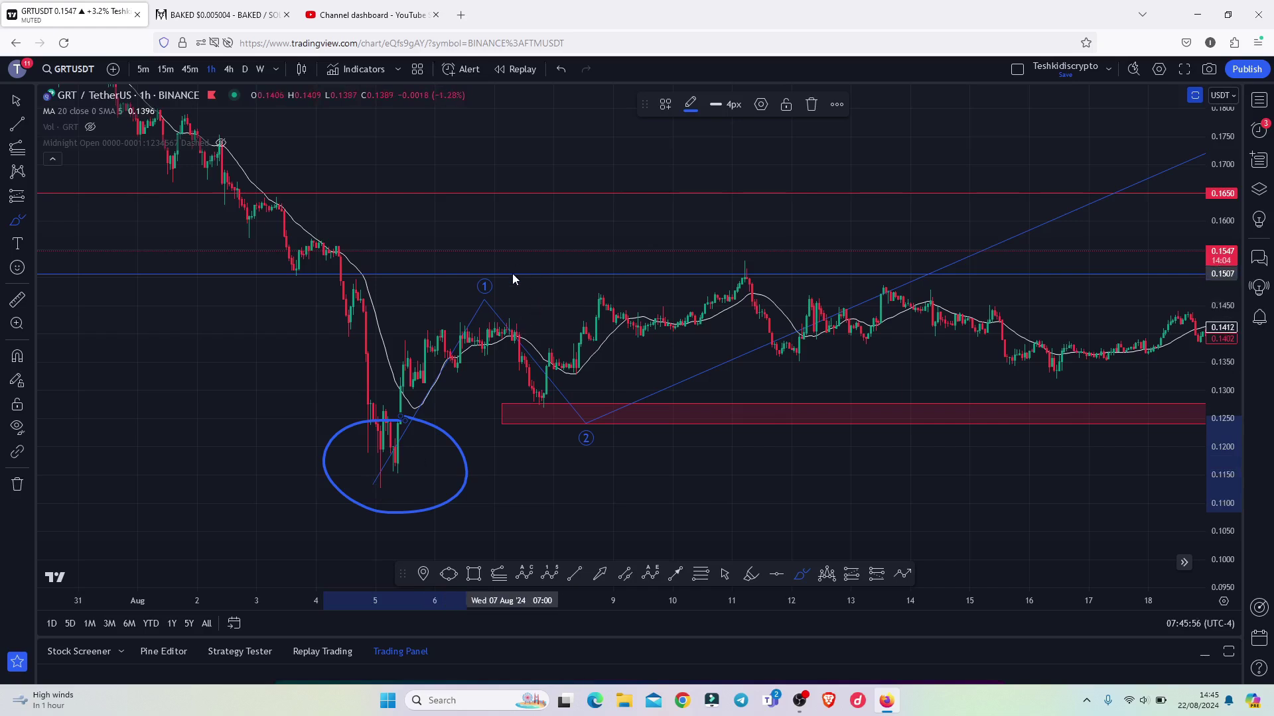
mouse_move(500, 258)
mouse_down()
mouse_move(428, 300)
mouse_move(505, 337)
mouse_move(516, 250)
mouse_up()
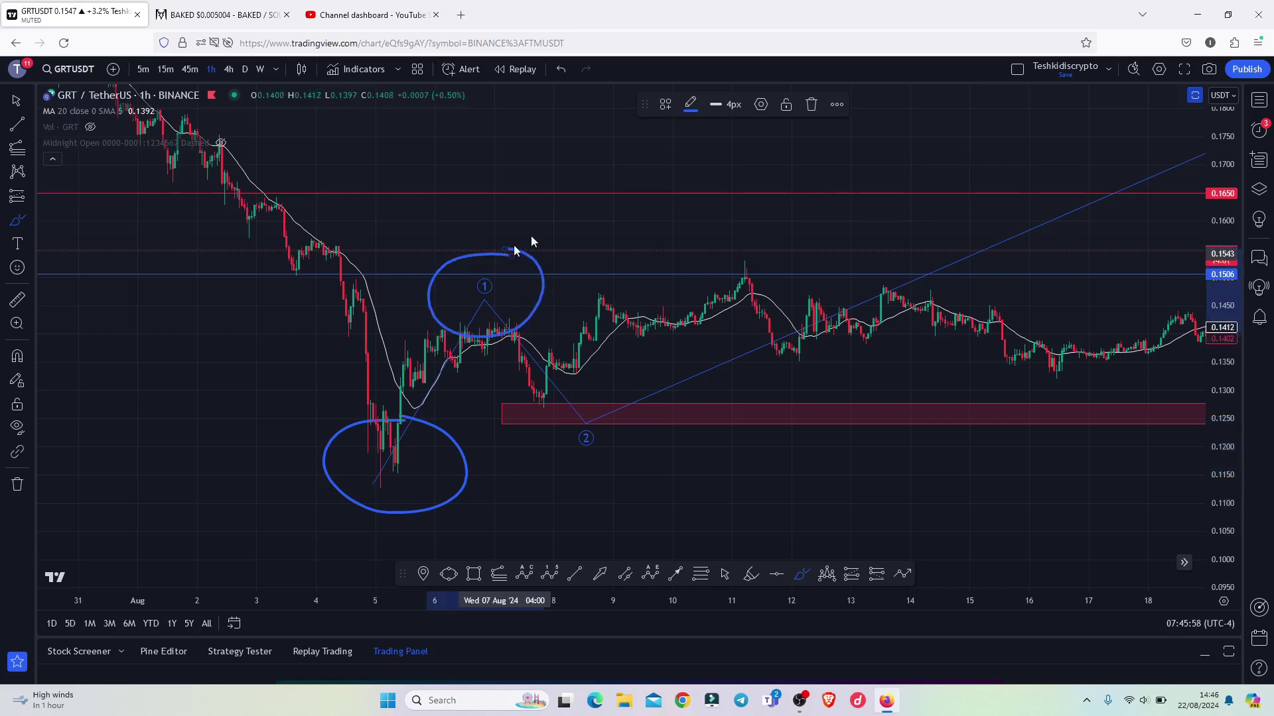
click(560, 70)
click(560, 69)
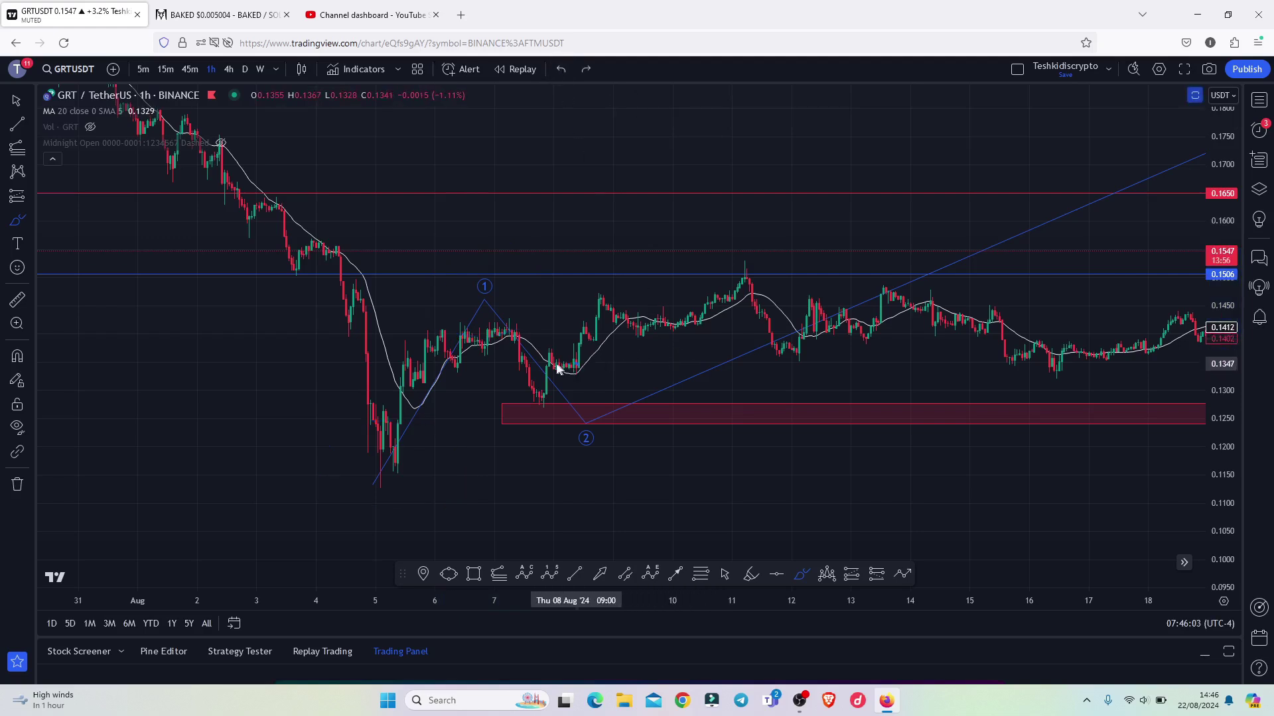
Circle wave 2 and zigzag across the red zone, undo both, and return to the cursor.
mouse_move(558, 369)
mouse_down()
mouse_move(505, 387)
mouse_move(544, 460)
mouse_move(650, 442)
mouse_move(611, 369)
mouse_move(560, 364)
mouse_up()
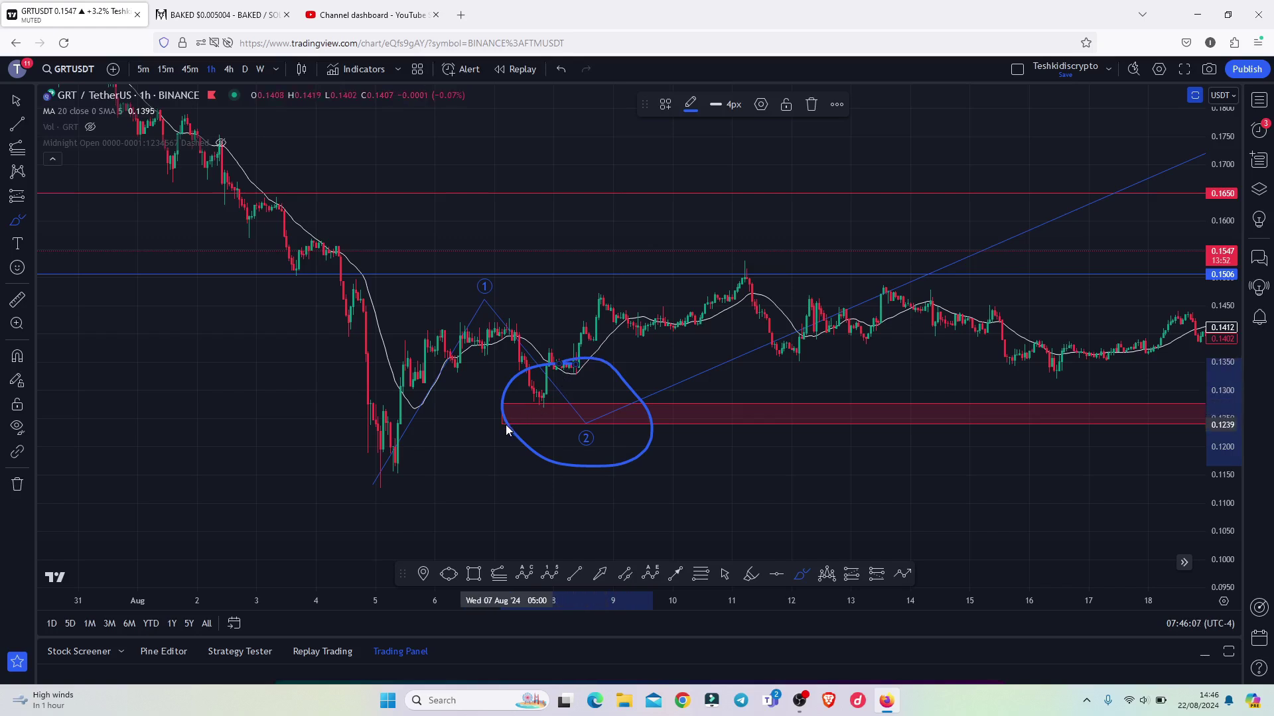
mouse_move(504, 425)
mouse_down()
mouse_move(521, 398)
mouse_move(560, 428)
mouse_move(586, 400)
mouse_move(637, 435)
mouse_move(752, 426)
mouse_move(822, 399)
mouse_move(848, 417)
mouse_up()
click(561, 69)
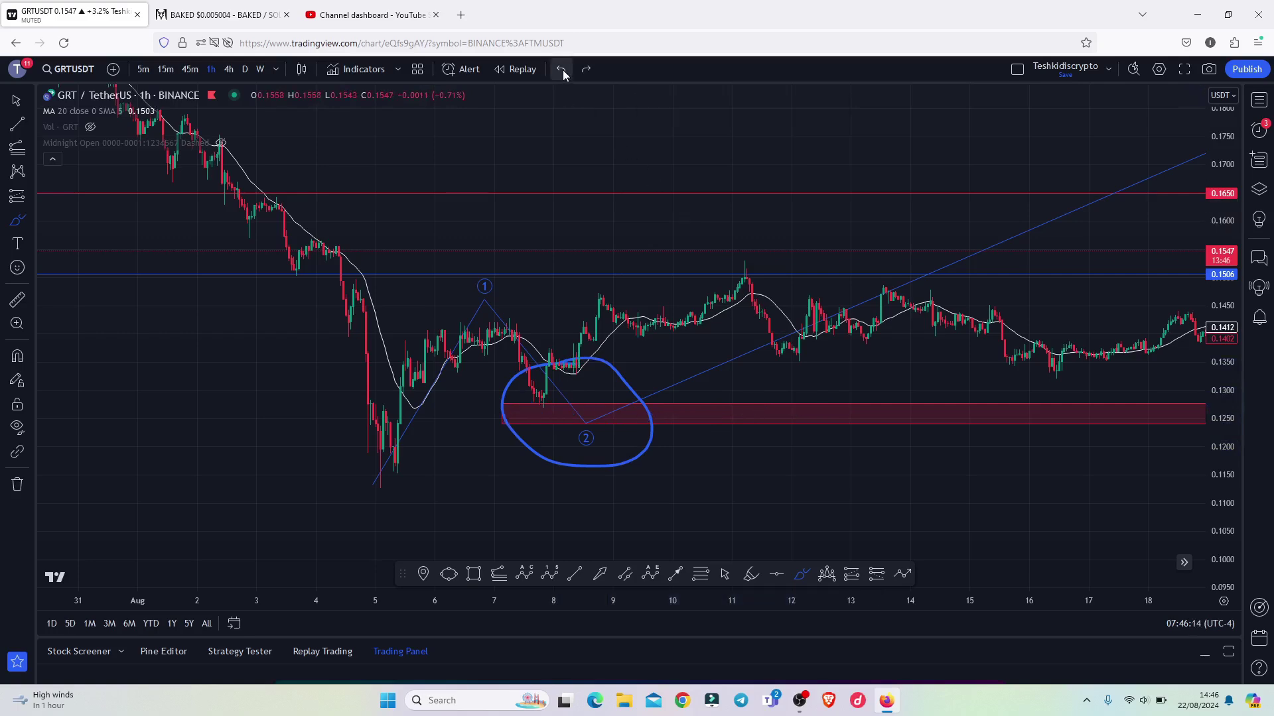
click(563, 70)
click(724, 574)
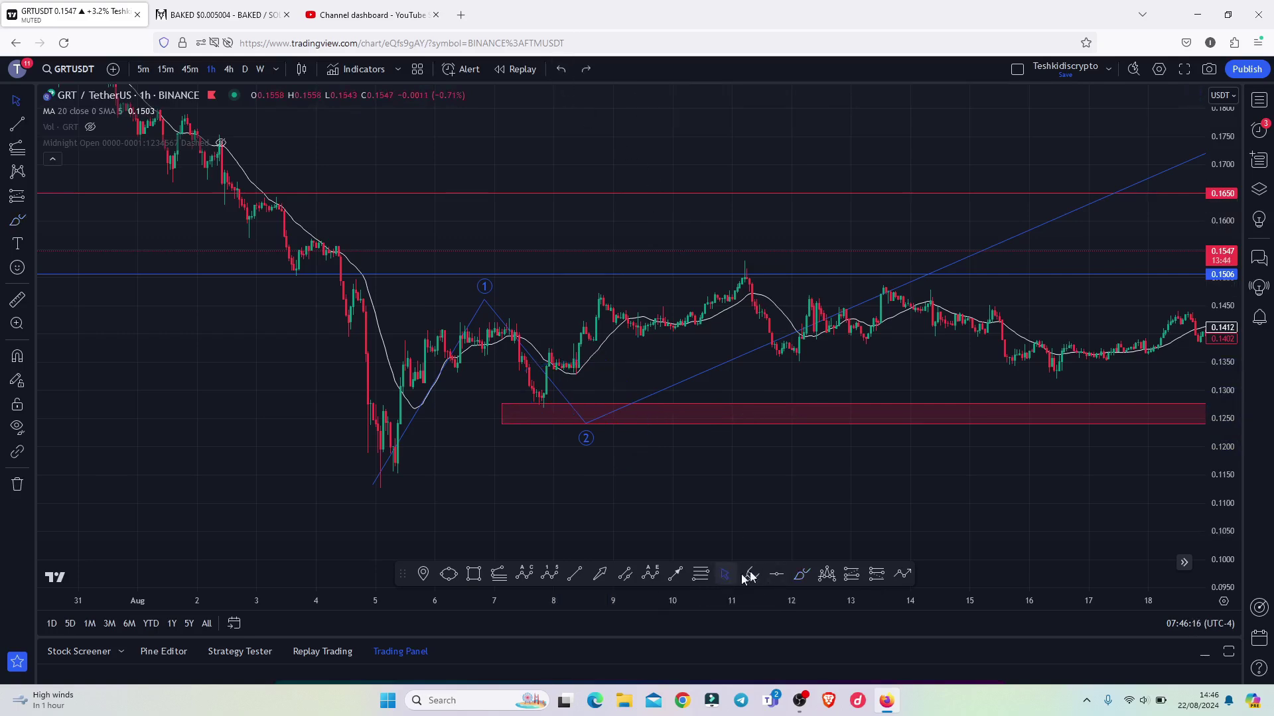
Bring the latest bars, wave 4 and the 0.1882 line into view.
drag(965, 486, 685, 528)
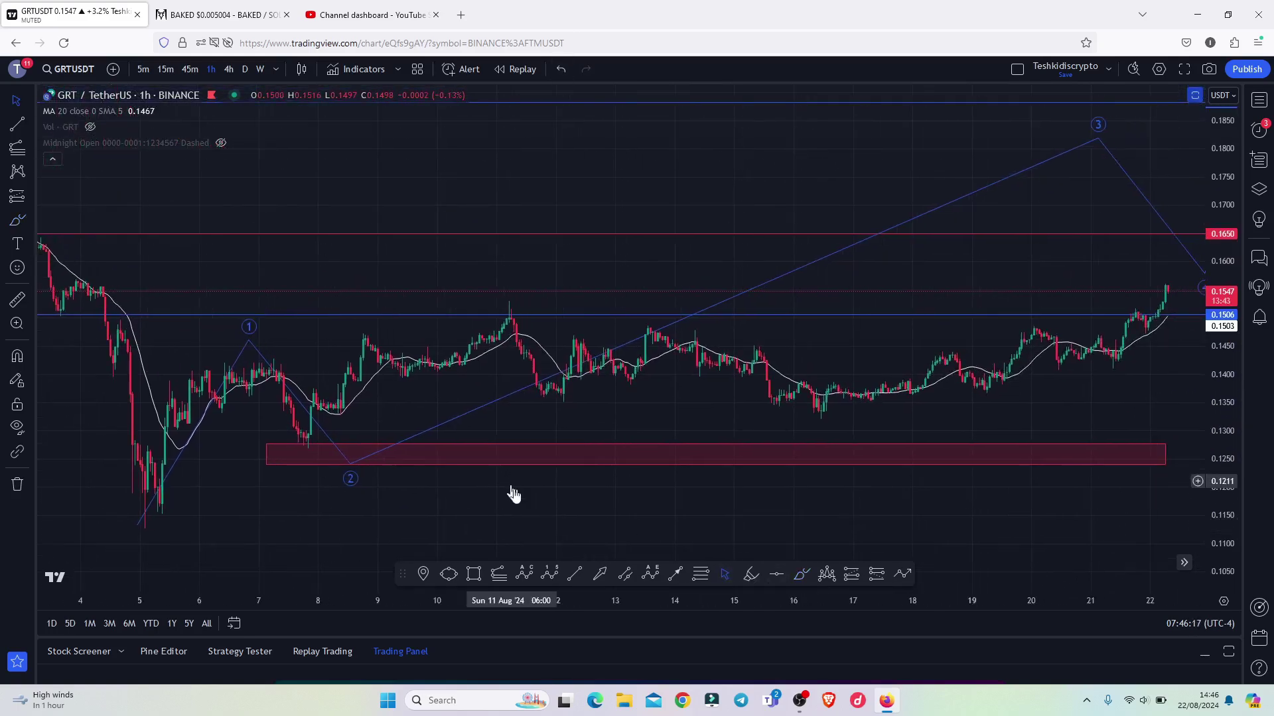
scroll(611, 469, down, 1)
scroll(611, 468, down, 1)
drag(810, 406, 653, 427)
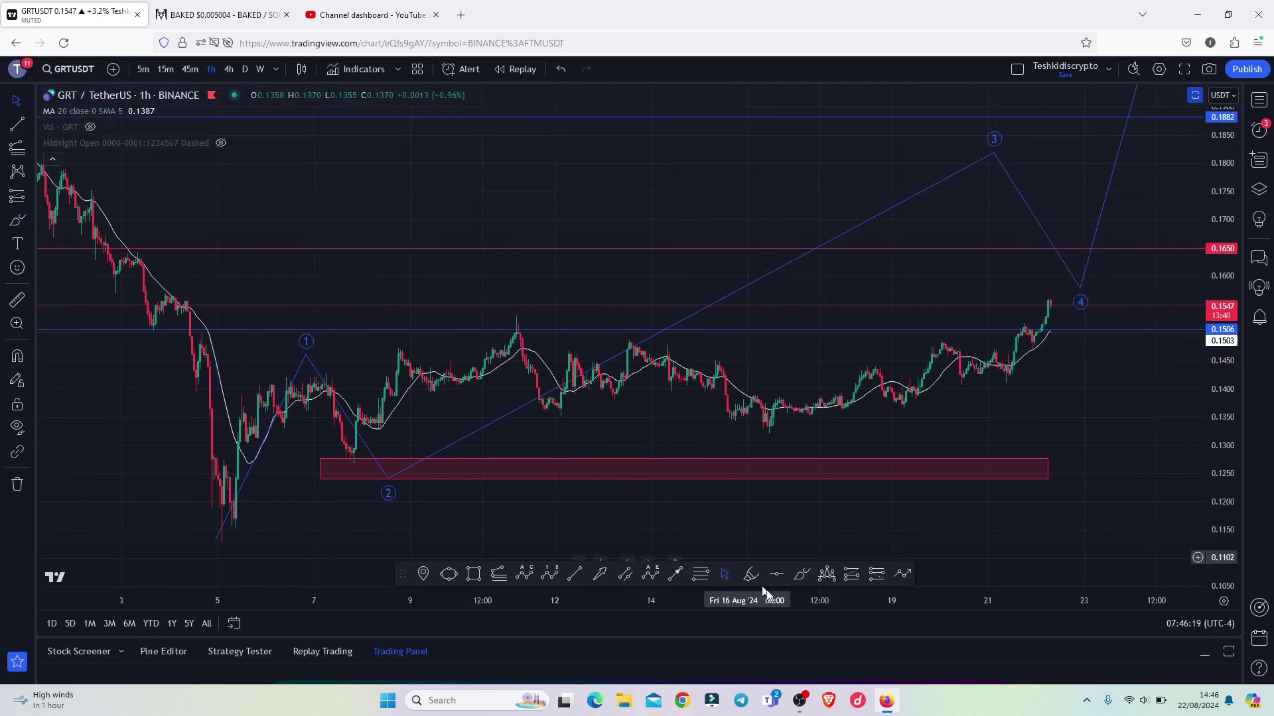
Undo a freehand stroke across the chart and a circle drawn around wave 3.
click(801, 574)
mouse_move(399, 408)
mouse_down()
mouse_move(572, 358)
mouse_move(844, 344)
mouse_move(1006, 382)
mouse_move(1017, 326)
mouse_move(1031, 351)
mouse_move(1049, 300)
mouse_up()
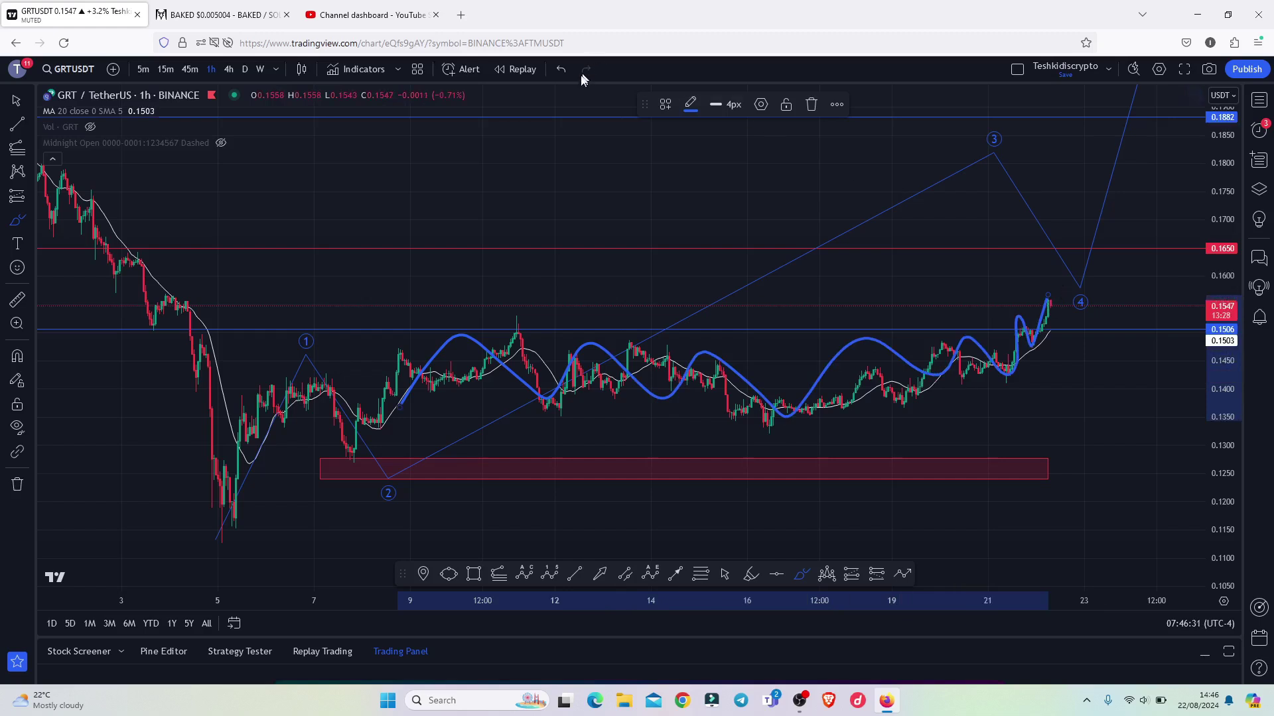
click(561, 69)
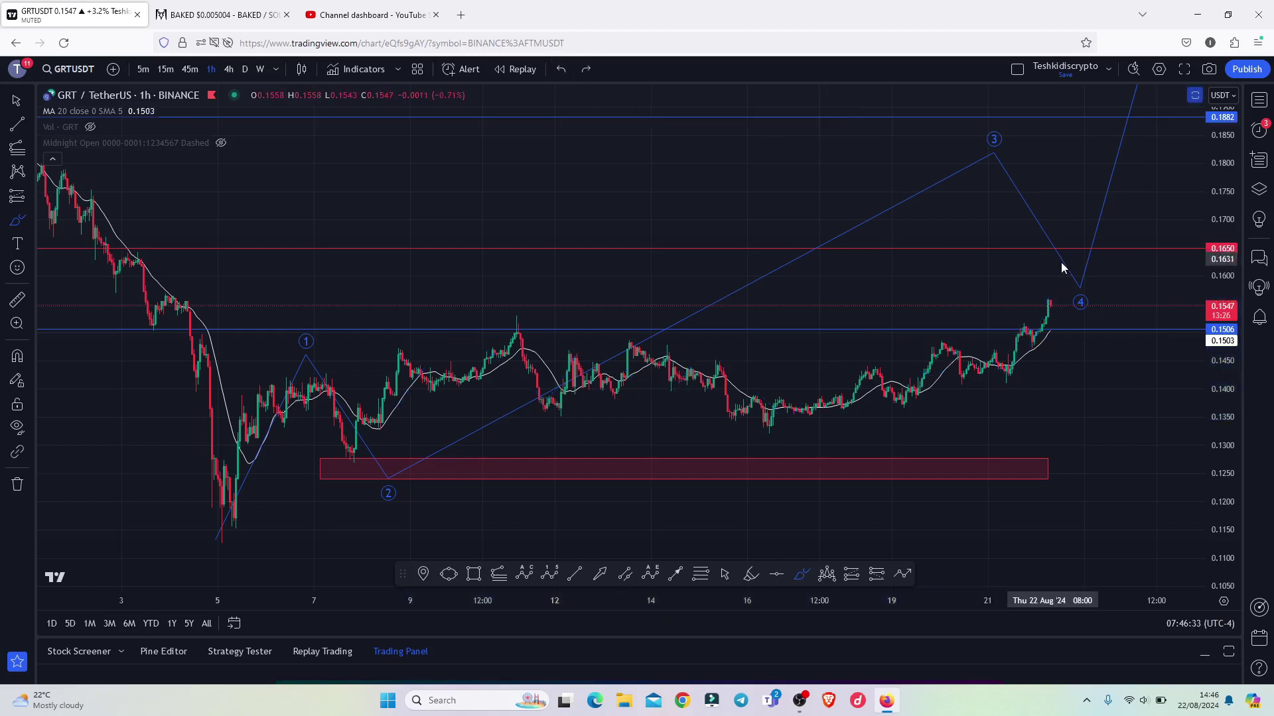
mouse_move(959, 109)
mouse_down()
mouse_move(1035, 191)
mouse_move(942, 130)
mouse_move(958, 116)
mouse_up()
click(557, 70)
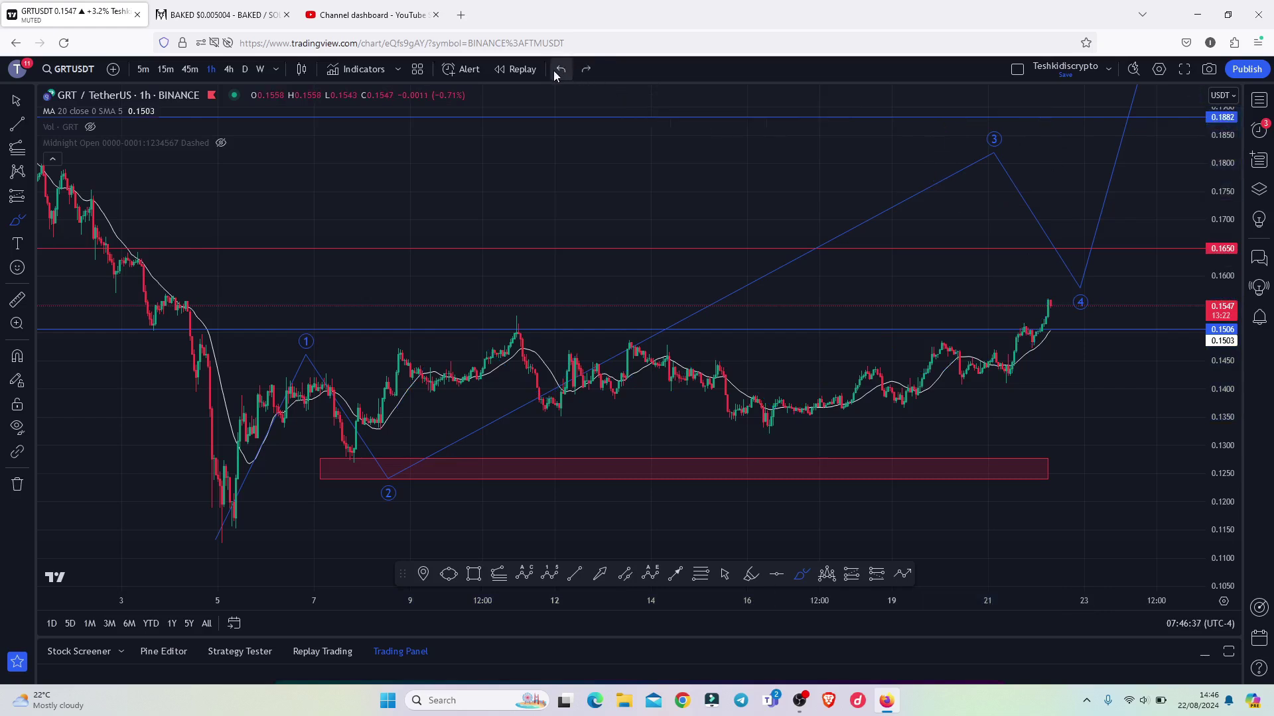
Add a Trend-Based Fib Extension from the early-August low to wave 1, then lower wave 3 to 1.618 (0.1758).
click(501, 576)
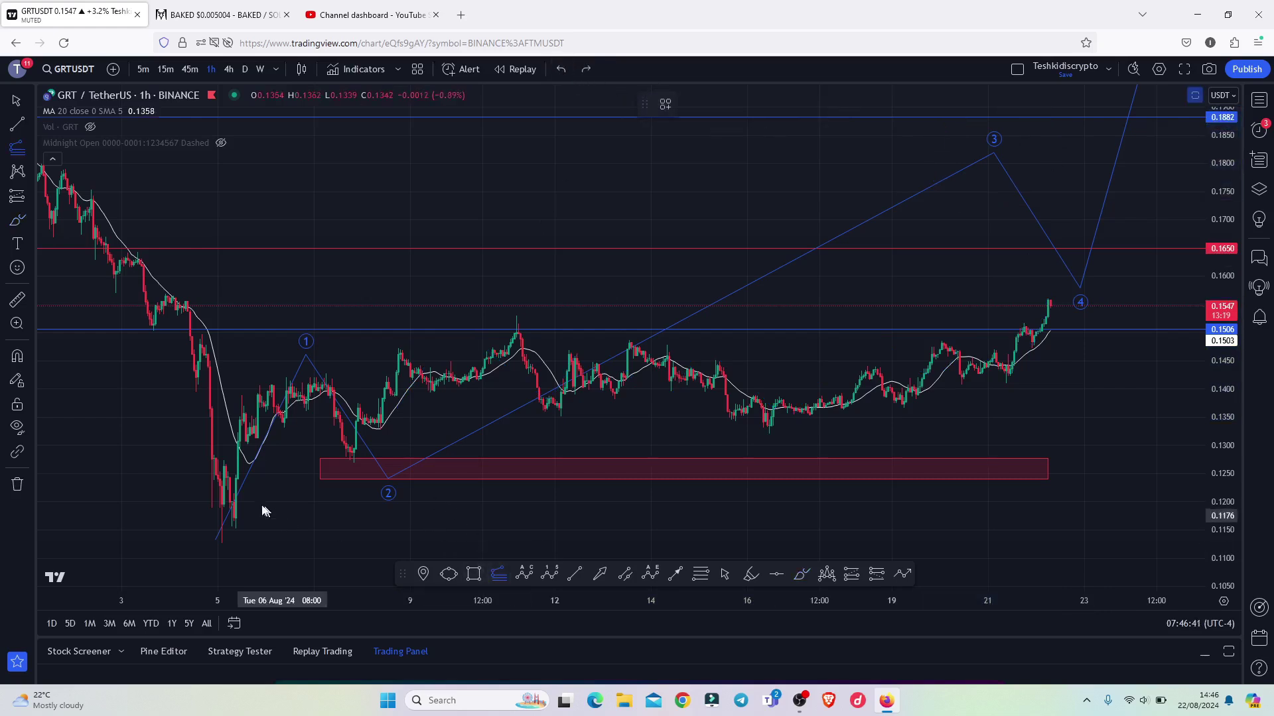
click(220, 544)
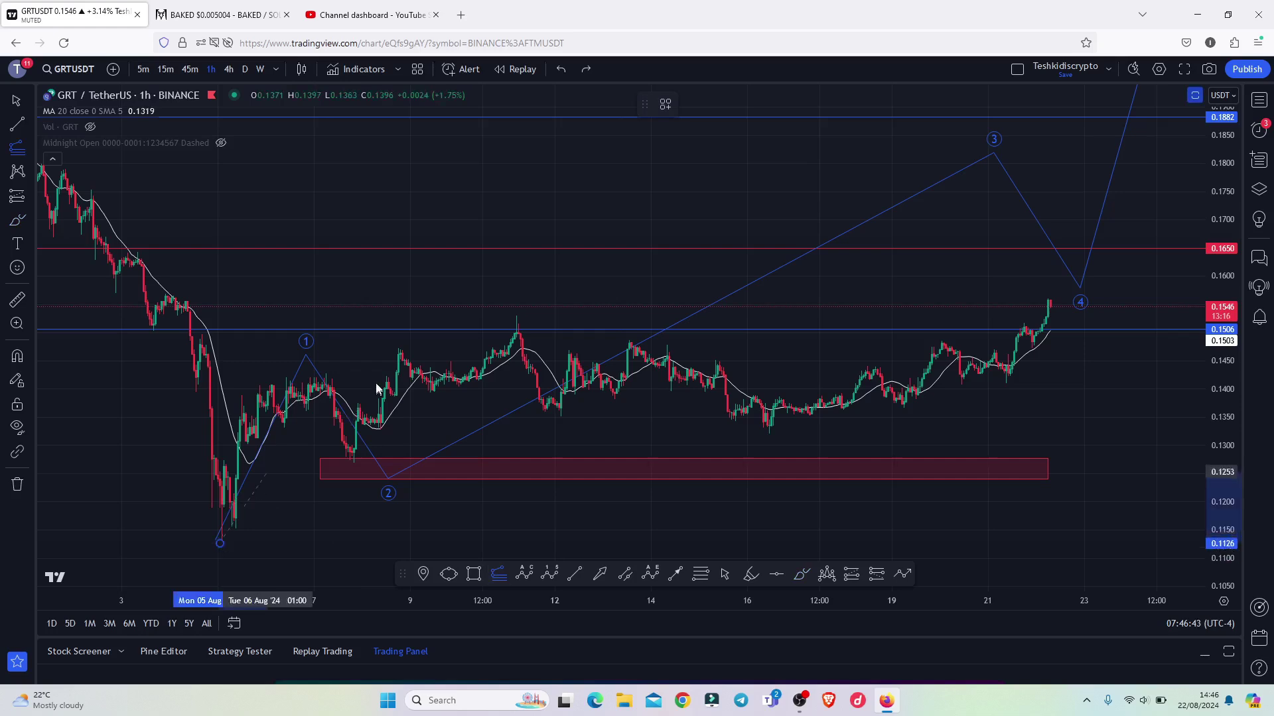
click(326, 374)
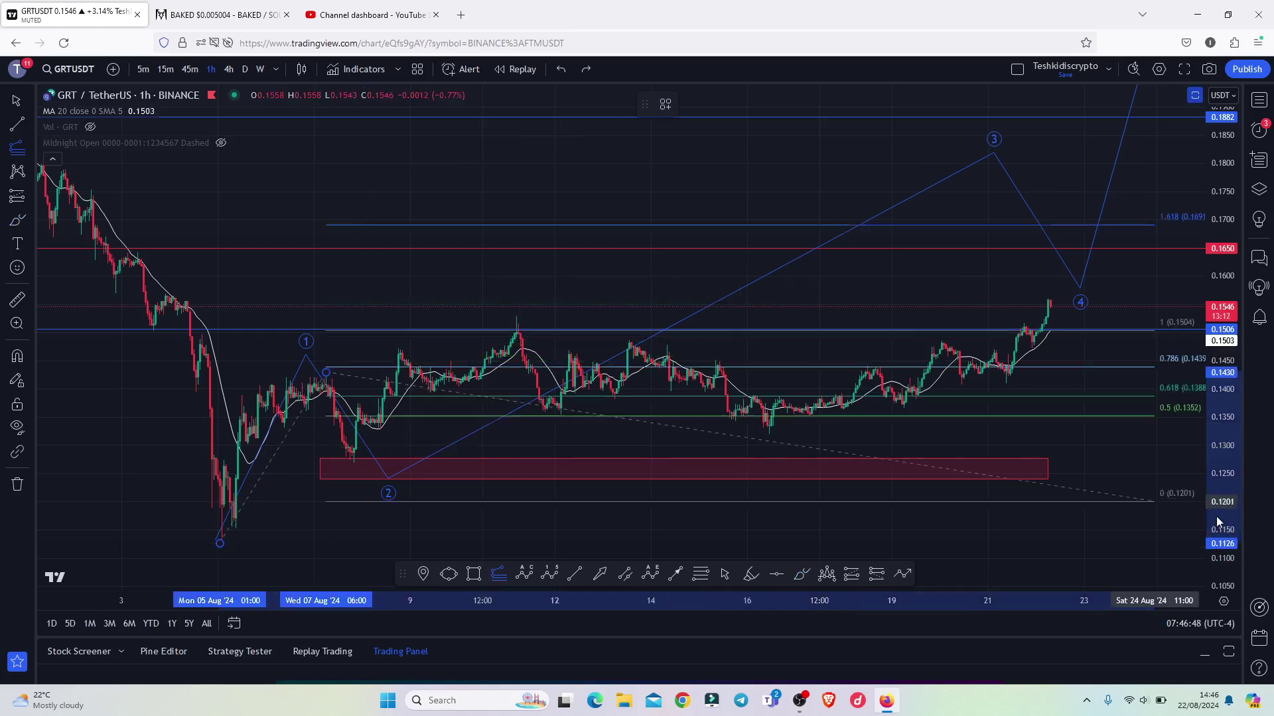
click(1170, 464)
drag(1131, 419, 1116, 441)
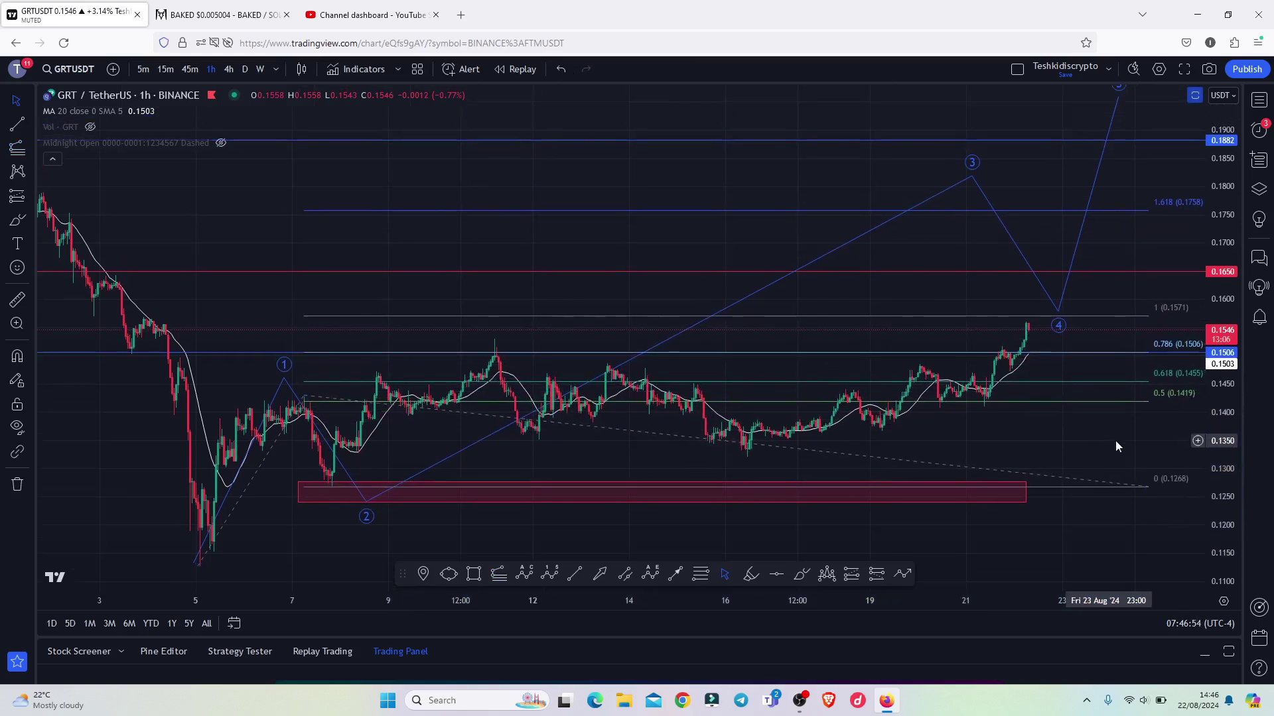
drag(972, 174, 964, 209)
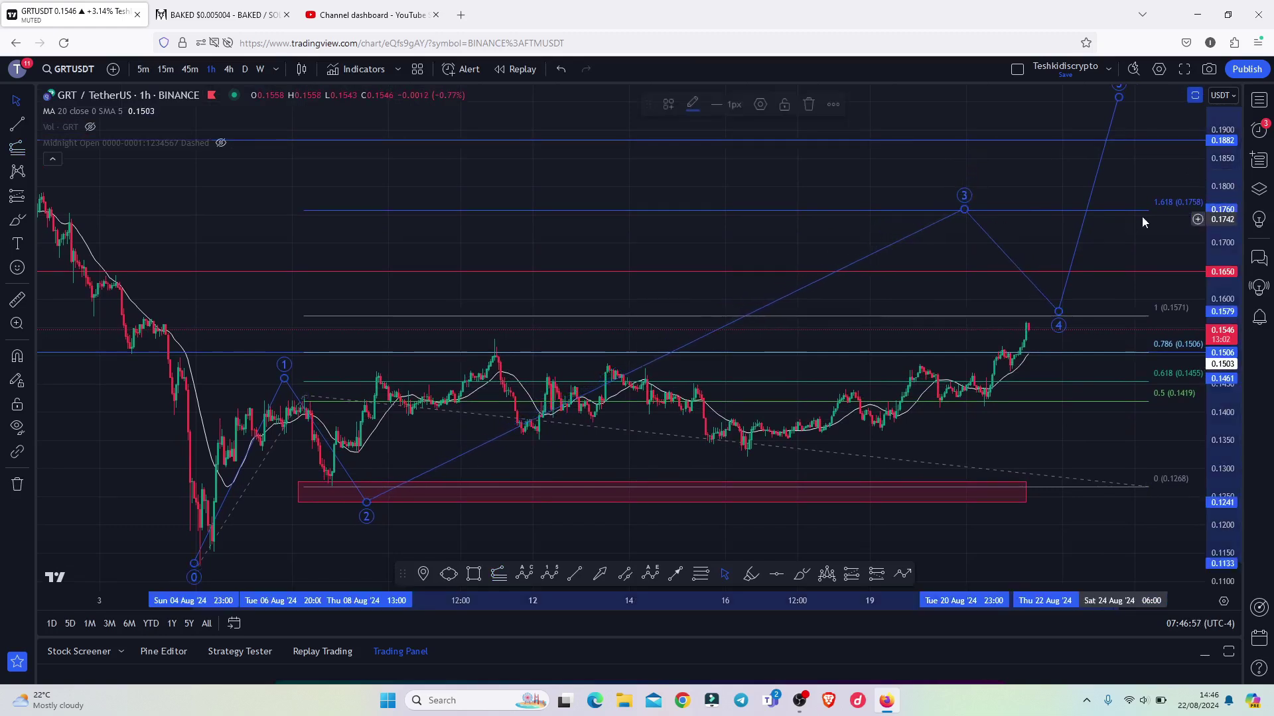
Lower the wave 4 point of the Elliott wave projection slightly.
drag(1163, 246, 1075, 248)
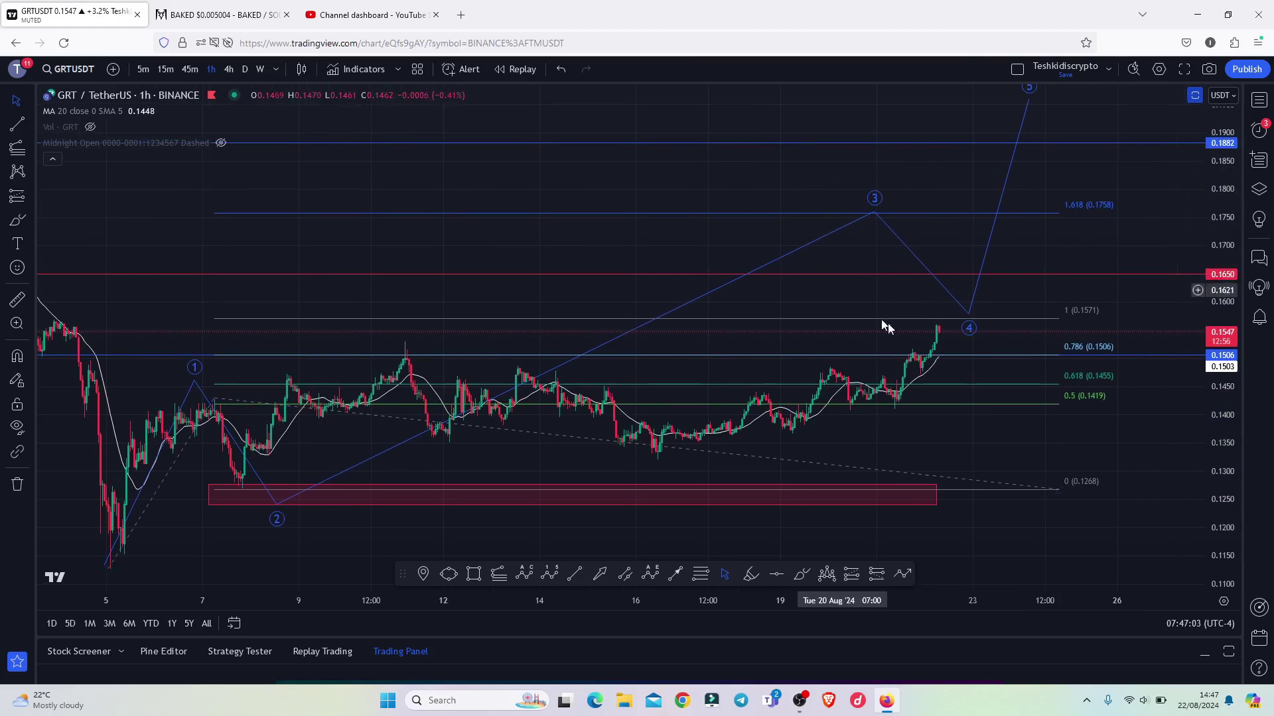
click(969, 324)
drag(968, 323, 954, 343)
Delete the Fibonacci extension levels from the chart.
mouse_move(1077, 180)
mouse_down()
mouse_move(1026, 227)
mouse_move(993, 165)
mouse_move(1056, 159)
mouse_up()
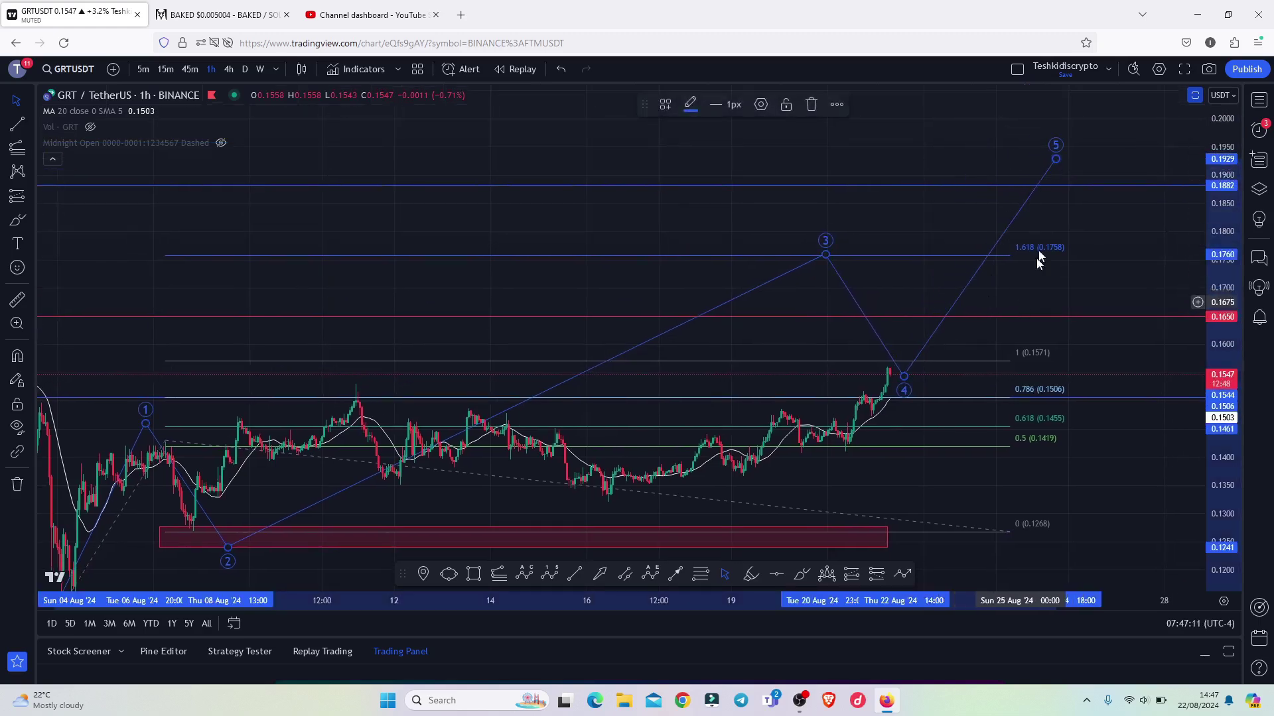
click(1010, 532)
click(812, 111)
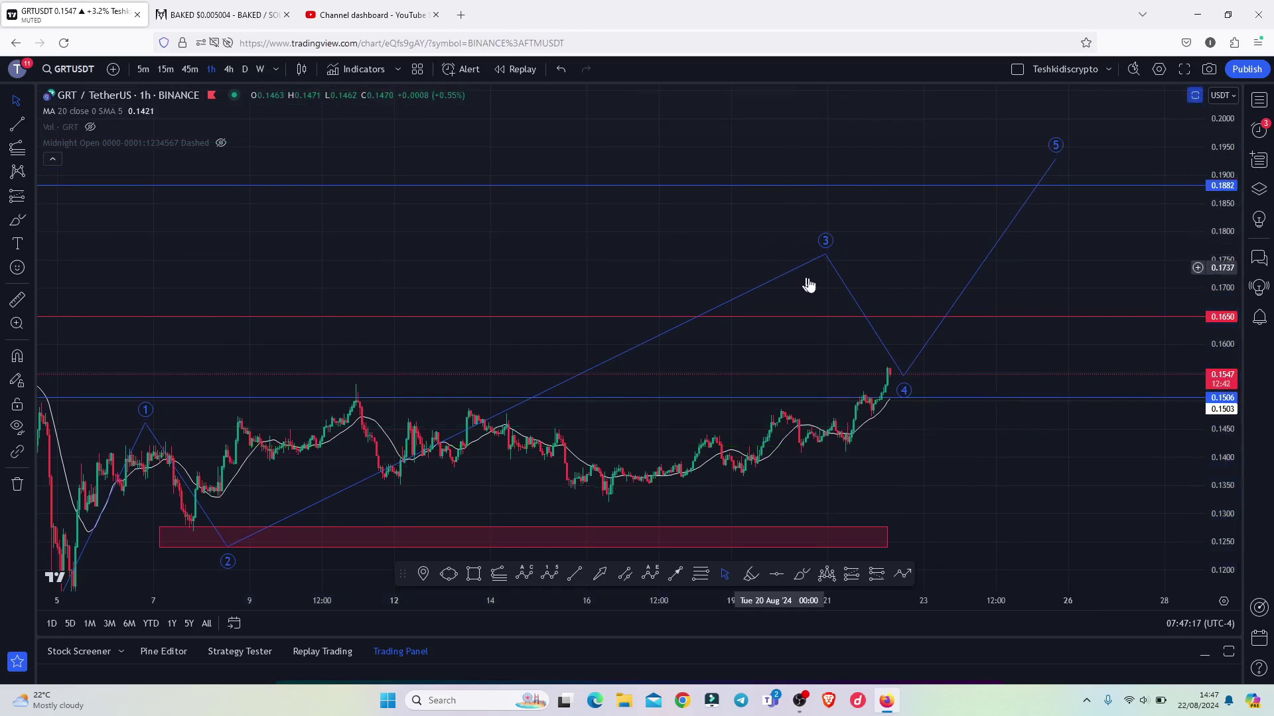
click(803, 576)
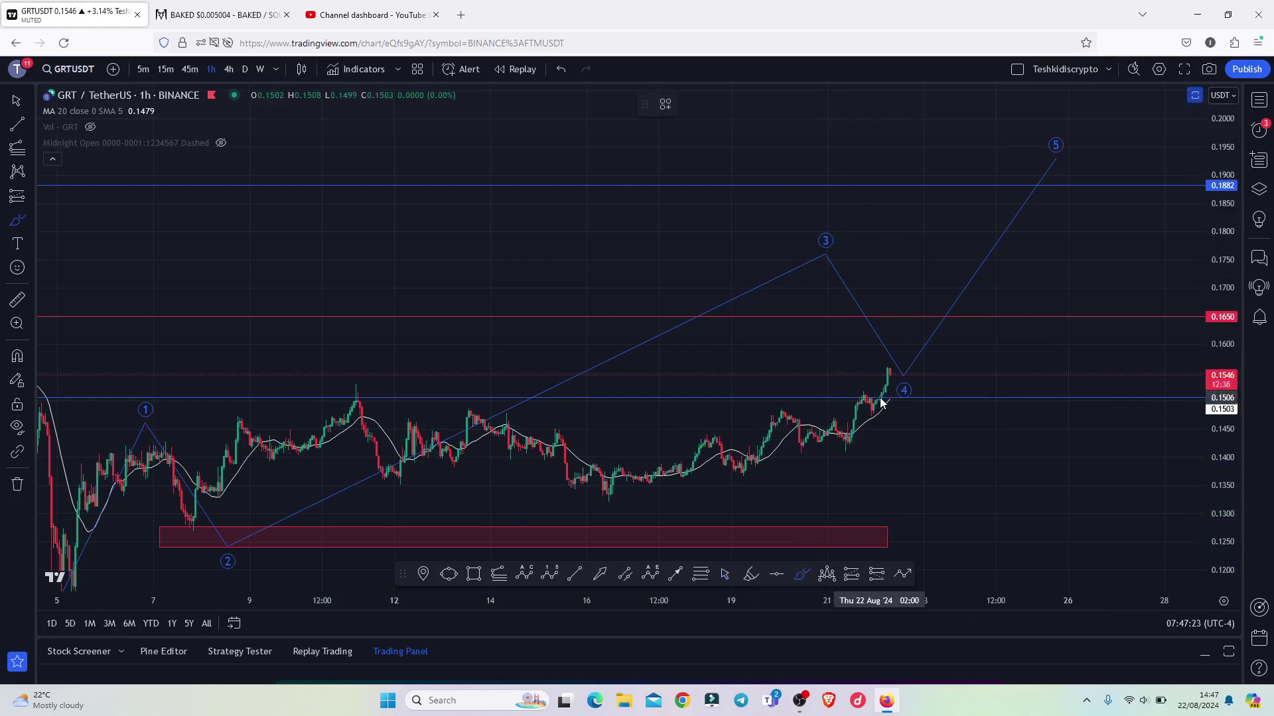
drag(877, 405, 908, 294)
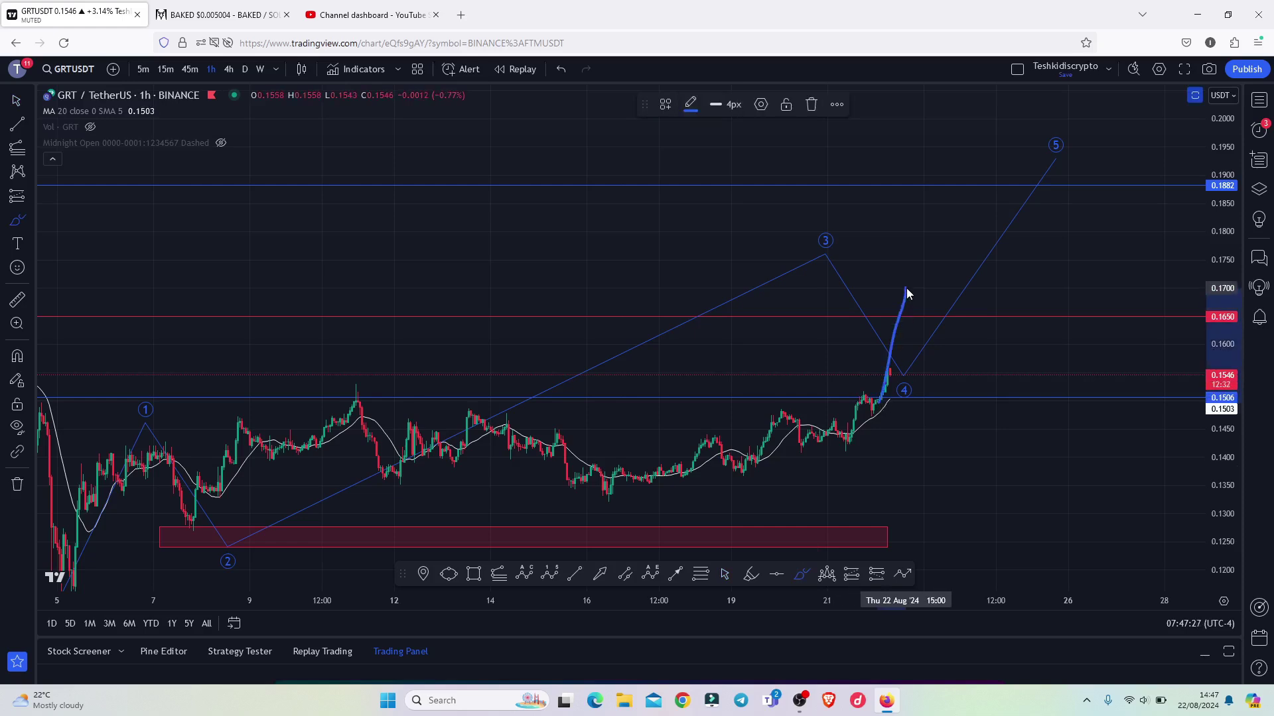
drag(908, 294, 926, 325)
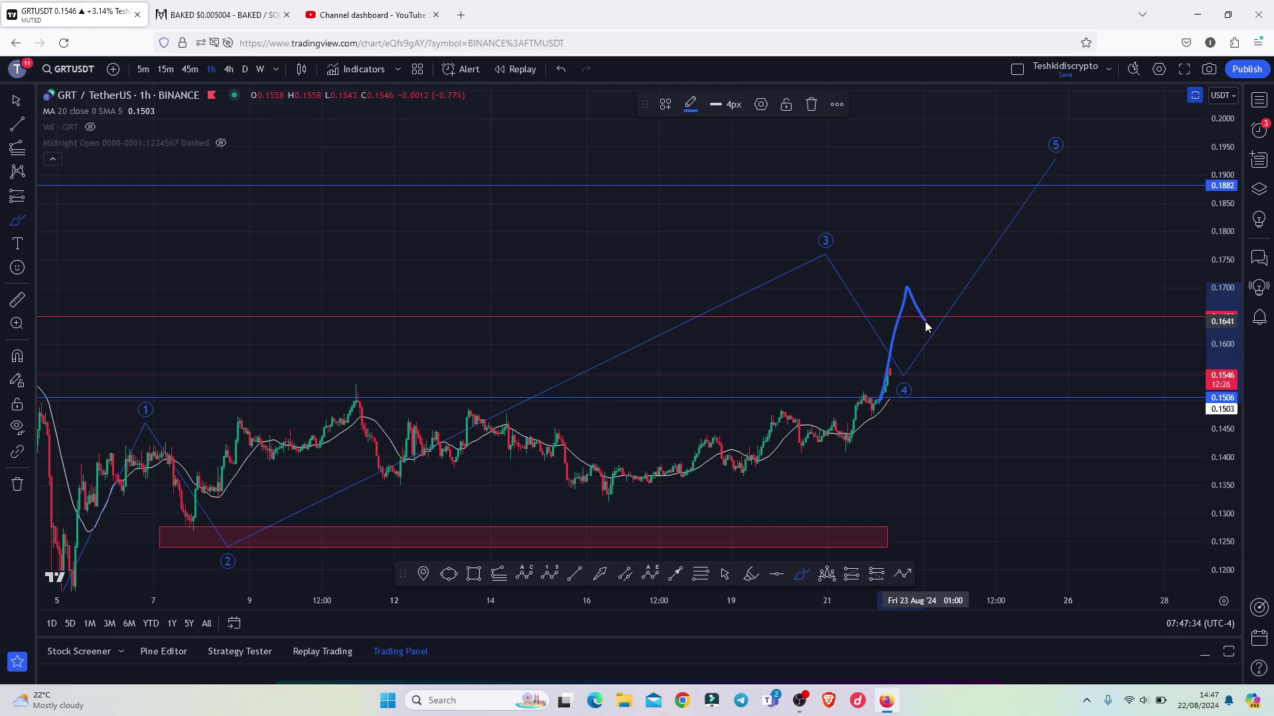
drag(926, 325, 949, 226)
mouse_move(843, 217)
mouse_down()
mouse_move(778, 225)
mouse_move(789, 278)
mouse_move(855, 207)
mouse_move(814, 209)
mouse_up()
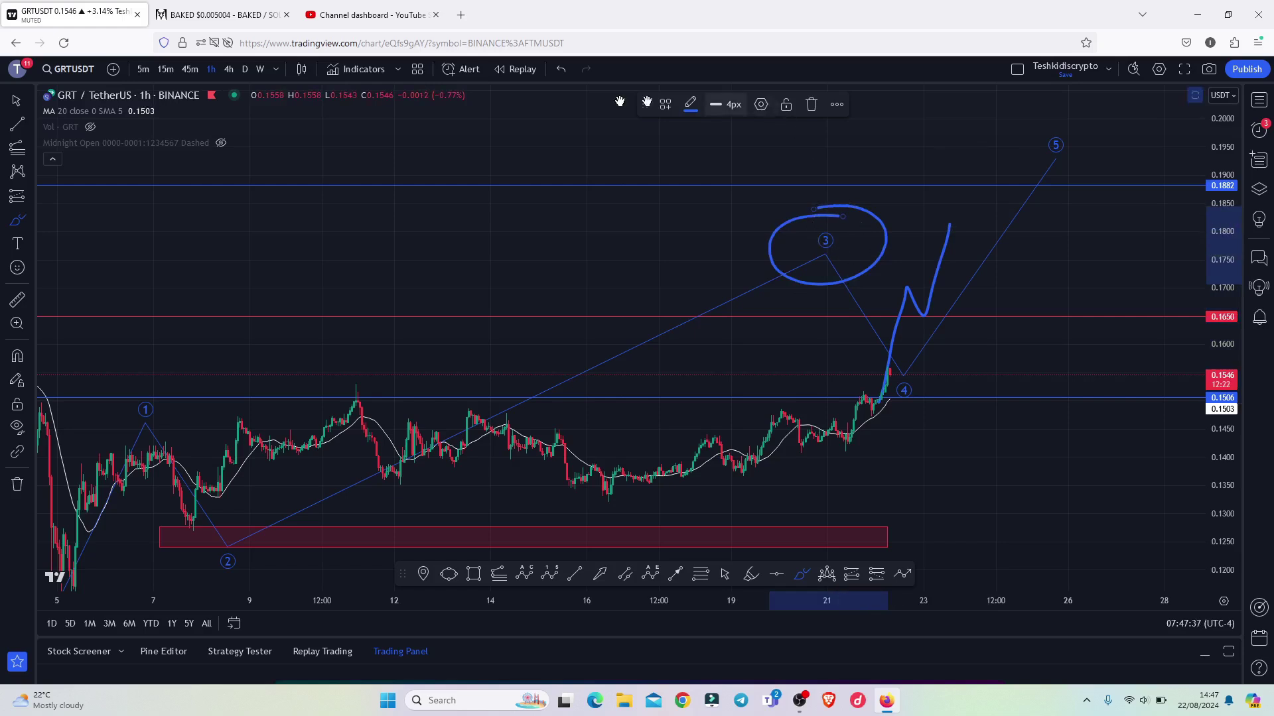
click(562, 69)
click(562, 69)
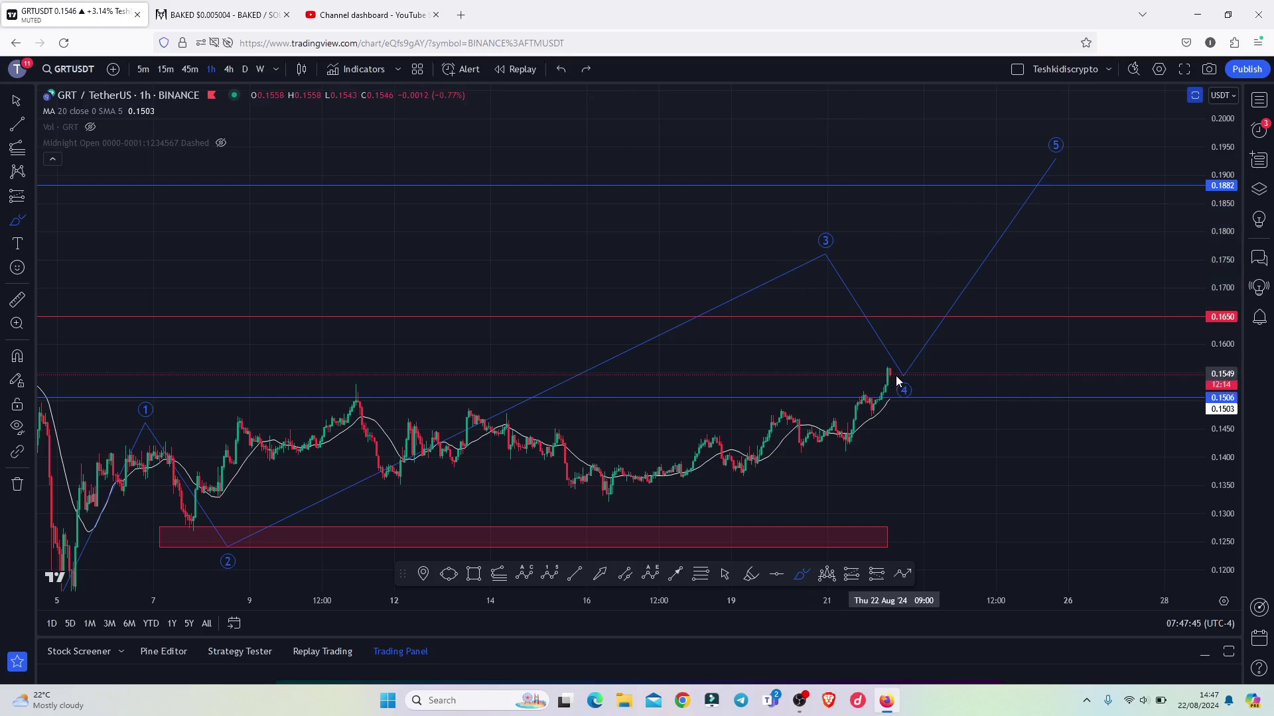
mouse_move(890, 370)
mouse_down()
mouse_move(894, 386)
mouse_move(930, 392)
mouse_move(929, 415)
mouse_move(881, 398)
mouse_move(897, 376)
mouse_move(900, 439)
mouse_move(955, 438)
mouse_move(982, 501)
mouse_up()
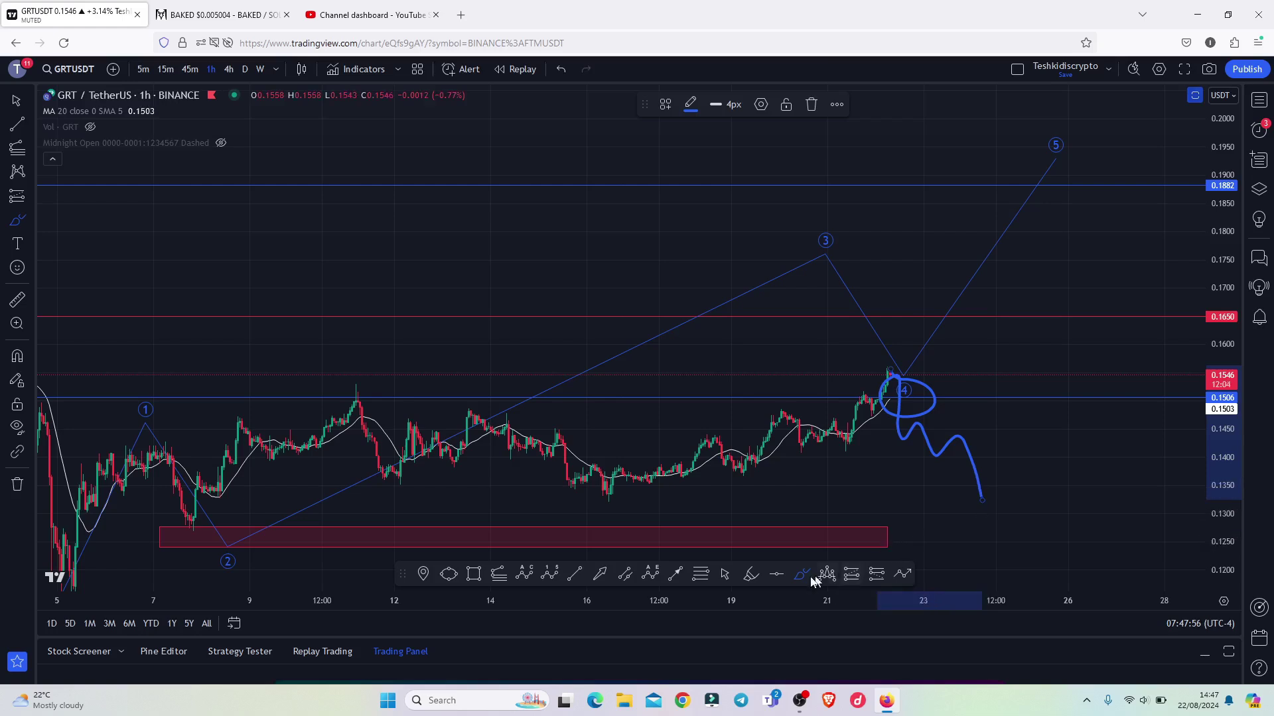
Sketch the wave 4 circle and a downward freehand path below the latest candles toward 0.1320.
click(888, 537)
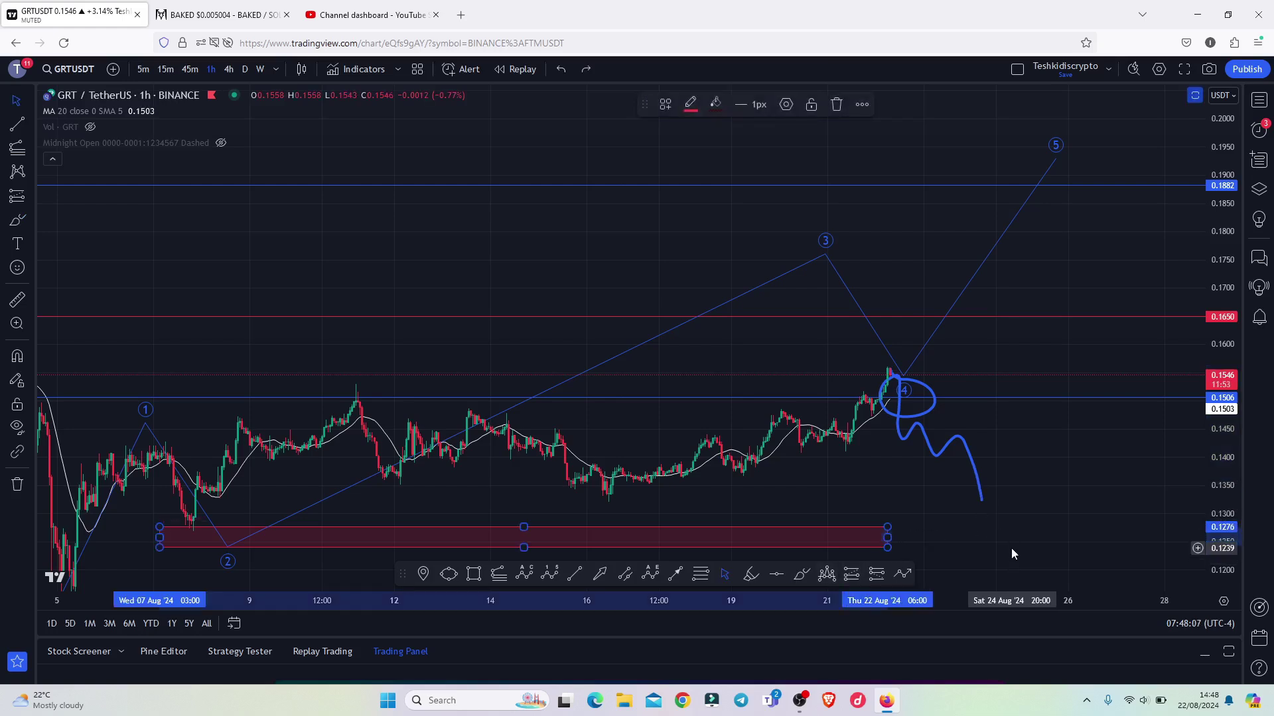
Undo the circle and zigzag sketches, then delete the restored Fibonacci extension.
click(562, 69)
click(562, 69)
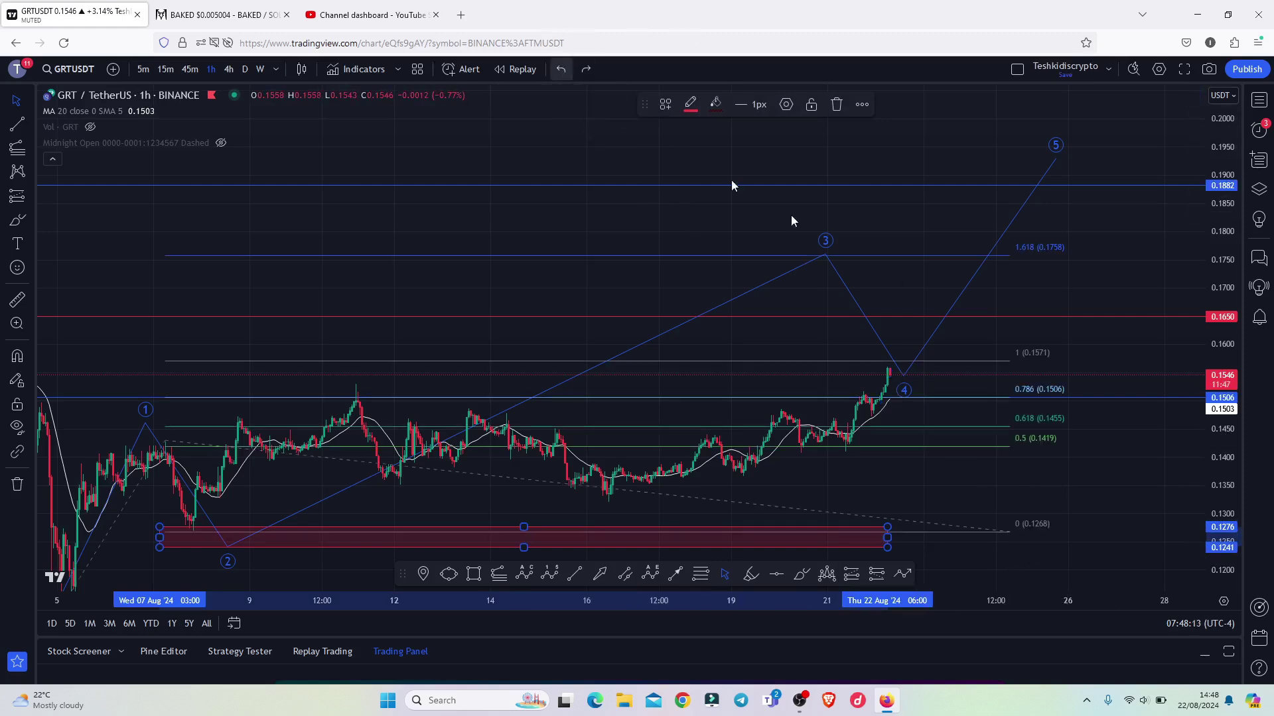
click(1009, 532)
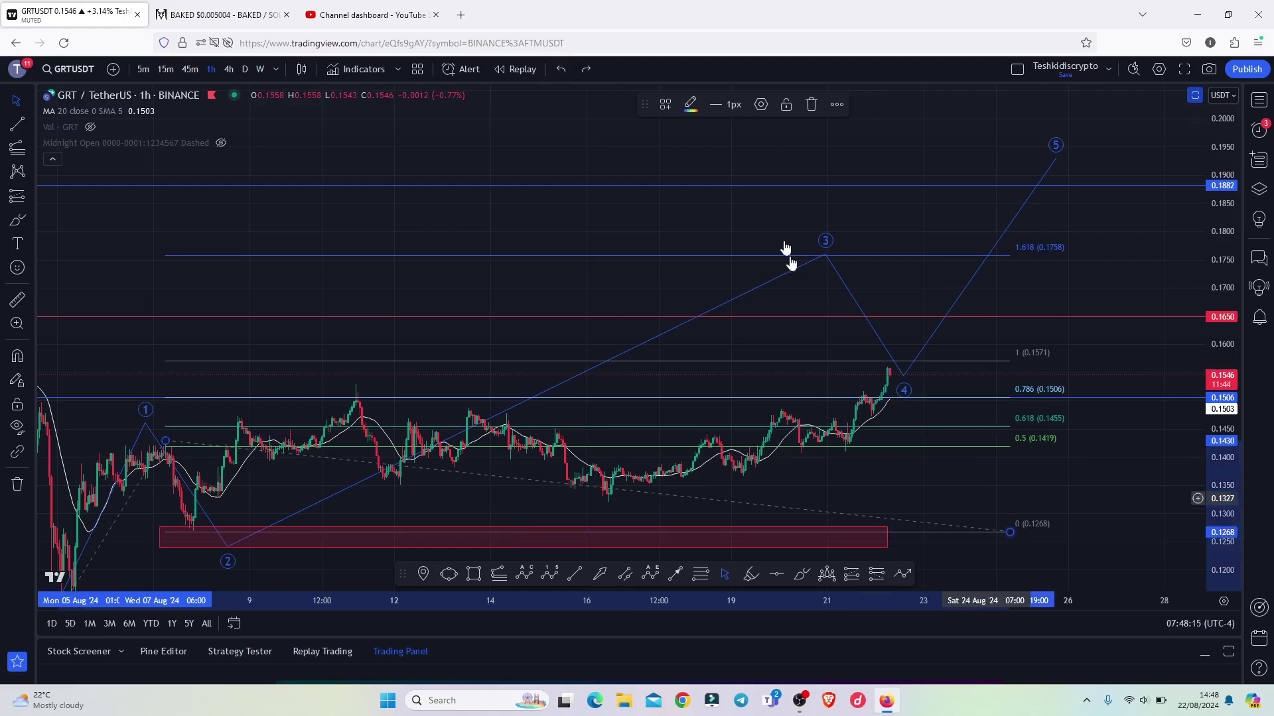
click(815, 105)
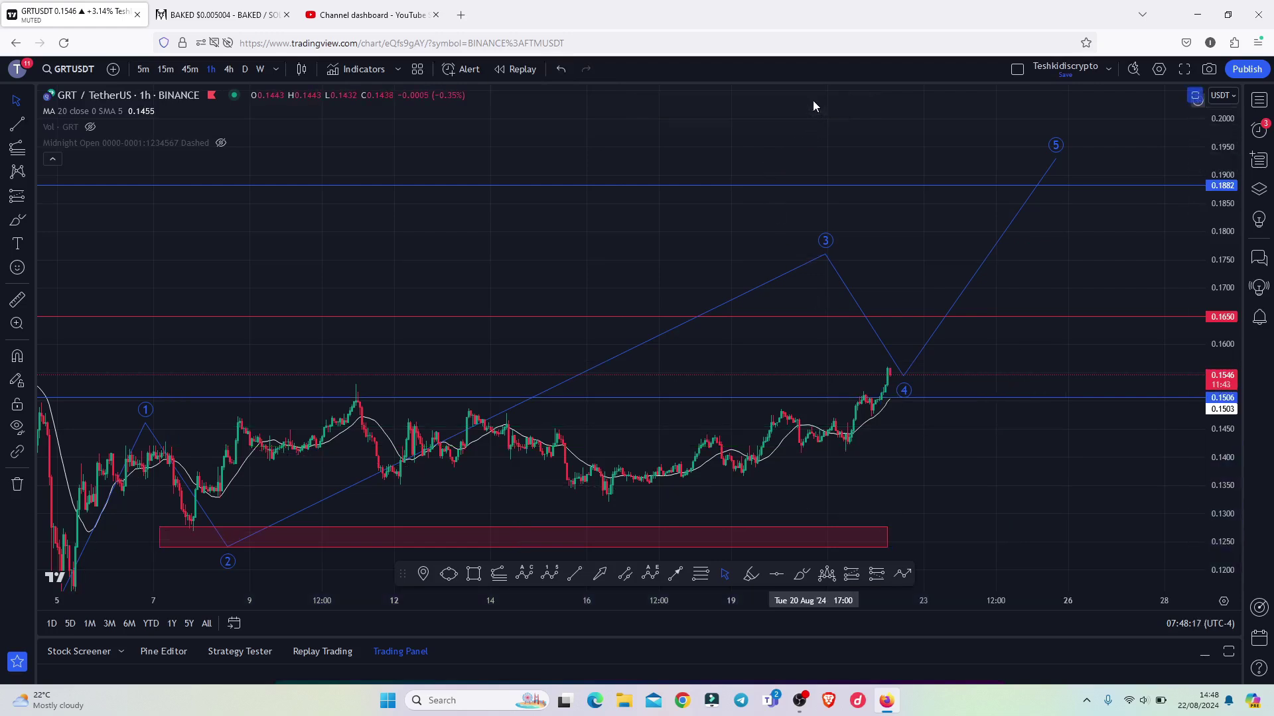